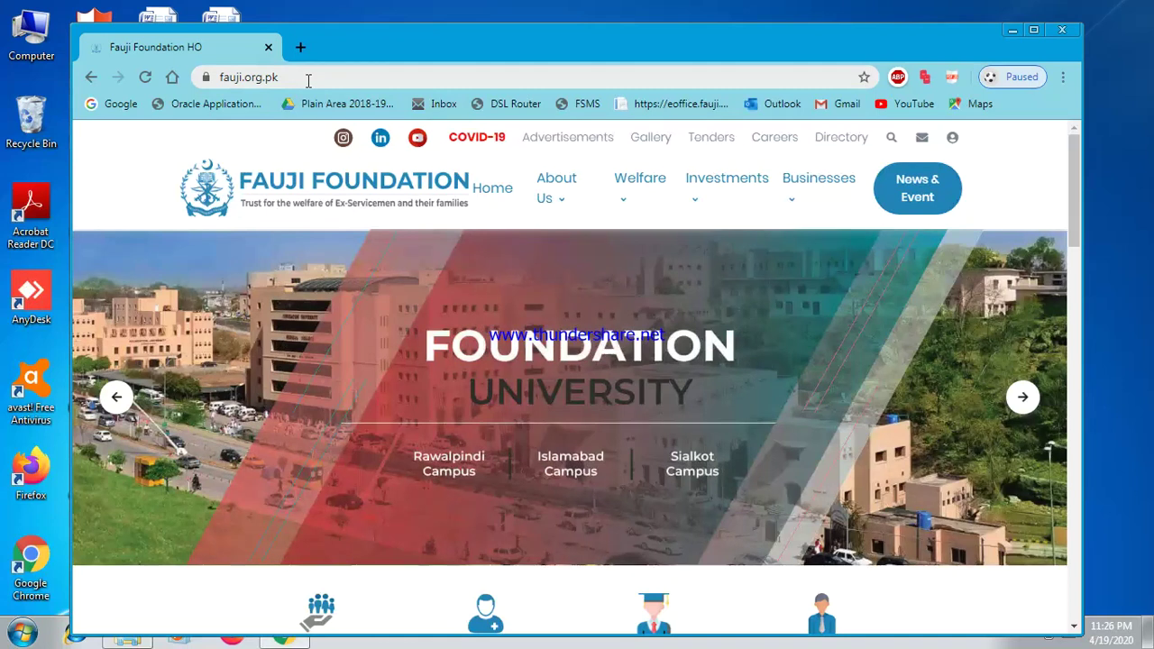
Step: Maximize Chrome on the Fauji Foundation site and bring up the Welfare dropdown showing eClassroom
{"action": "left_click", "coordinate": [307, 79]}
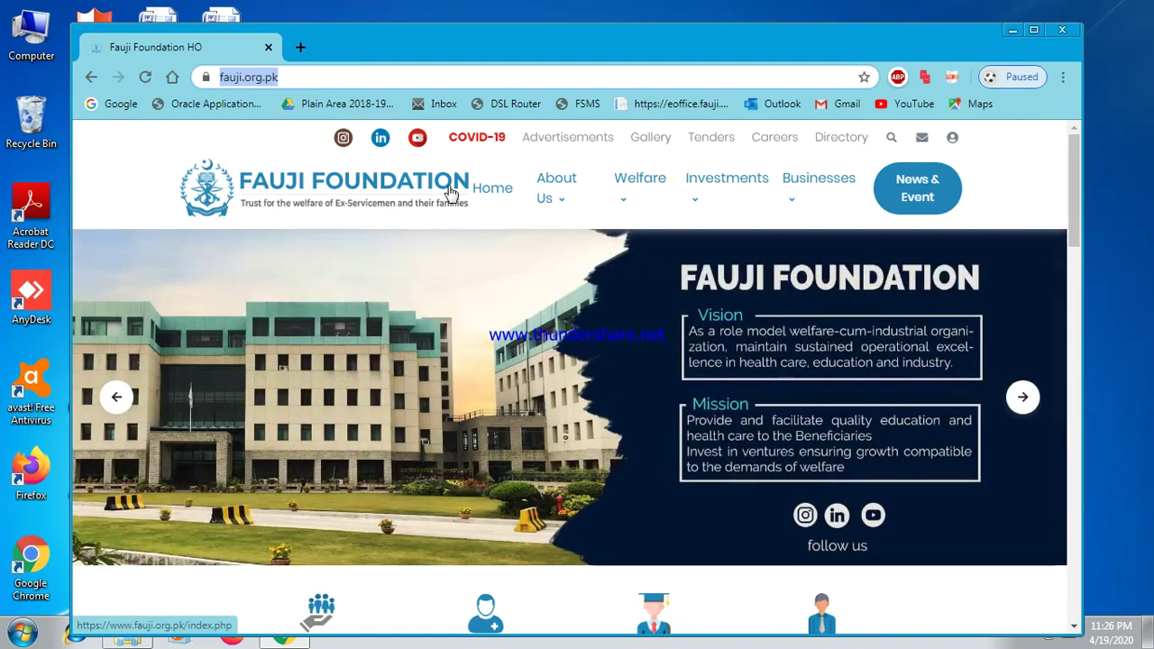
{"action": "mouse_move", "coordinate": [557, 196]}
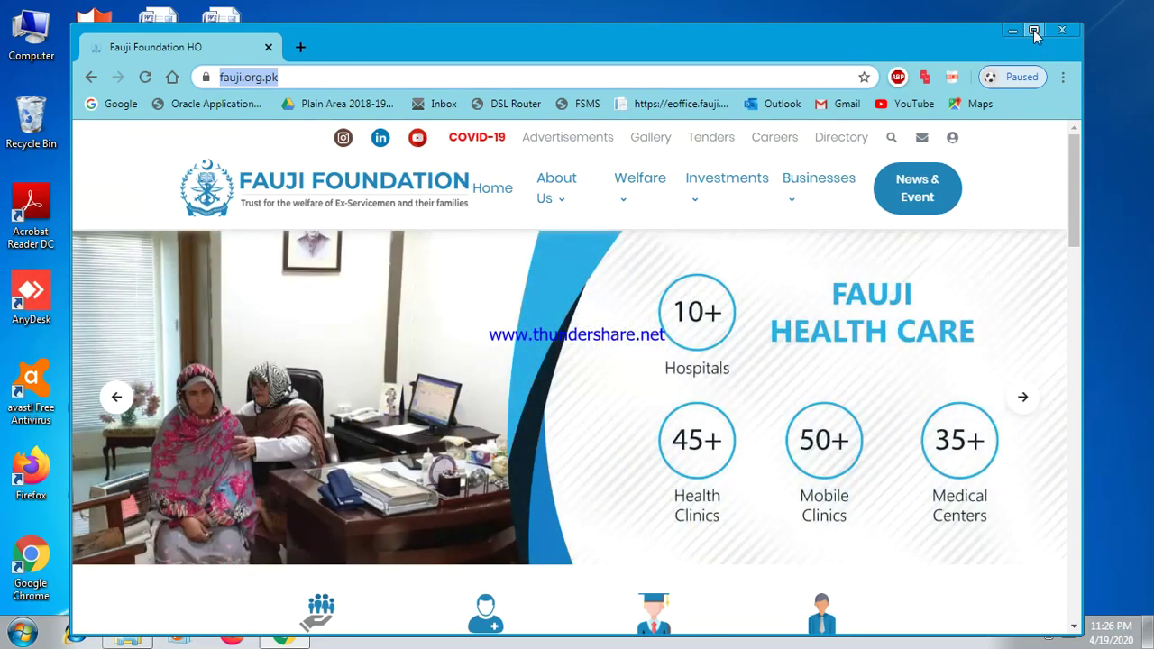
{"action": "left_click", "coordinate": [1034, 30]}
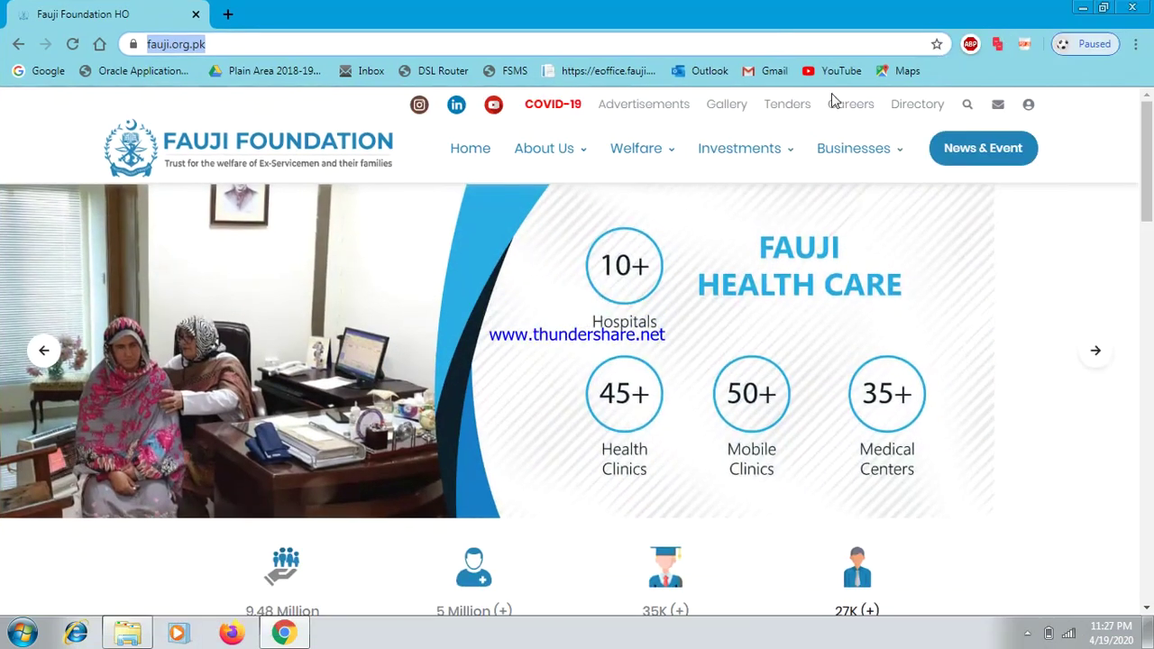
{"action": "mouse_move", "coordinate": [658, 158]}
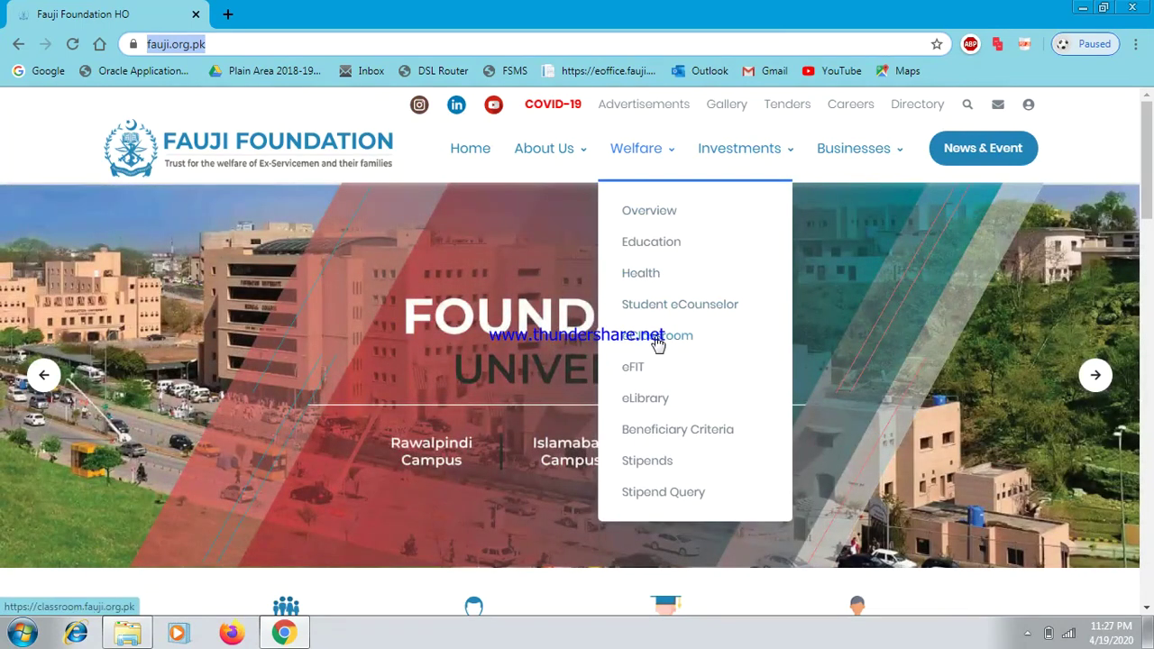
Step: Open eClassroom and sign in with the college's saved login chosen from Chrome autofill
{"action": "left_click", "coordinate": [655, 337]}
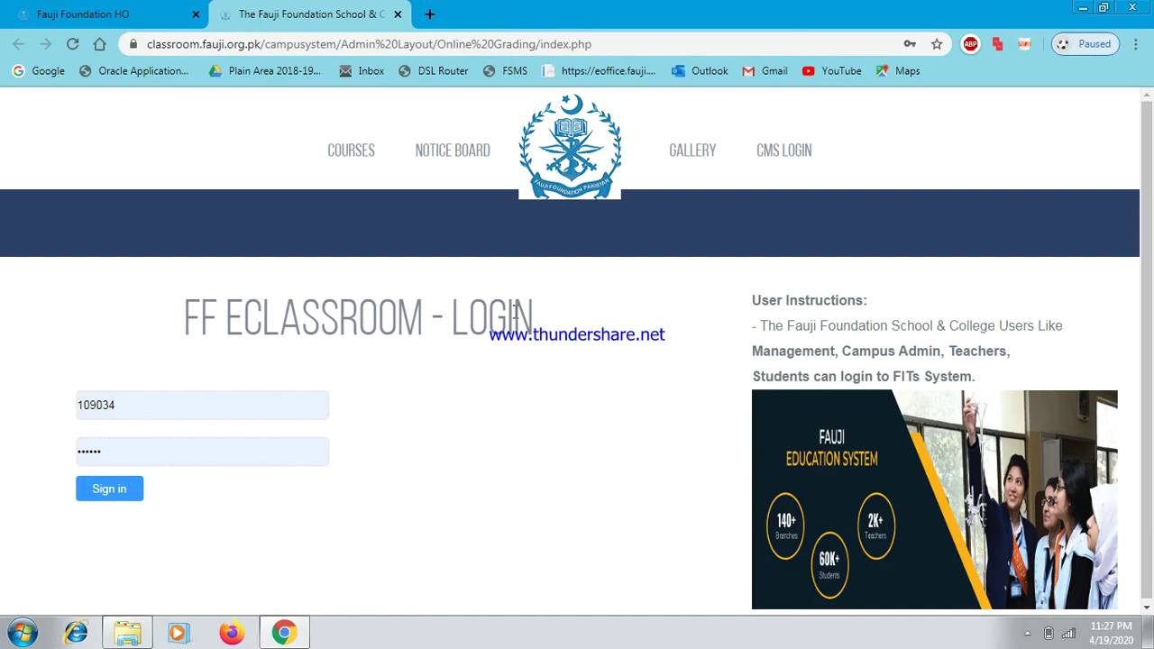
{"action": "left_click", "coordinate": [127, 406]}
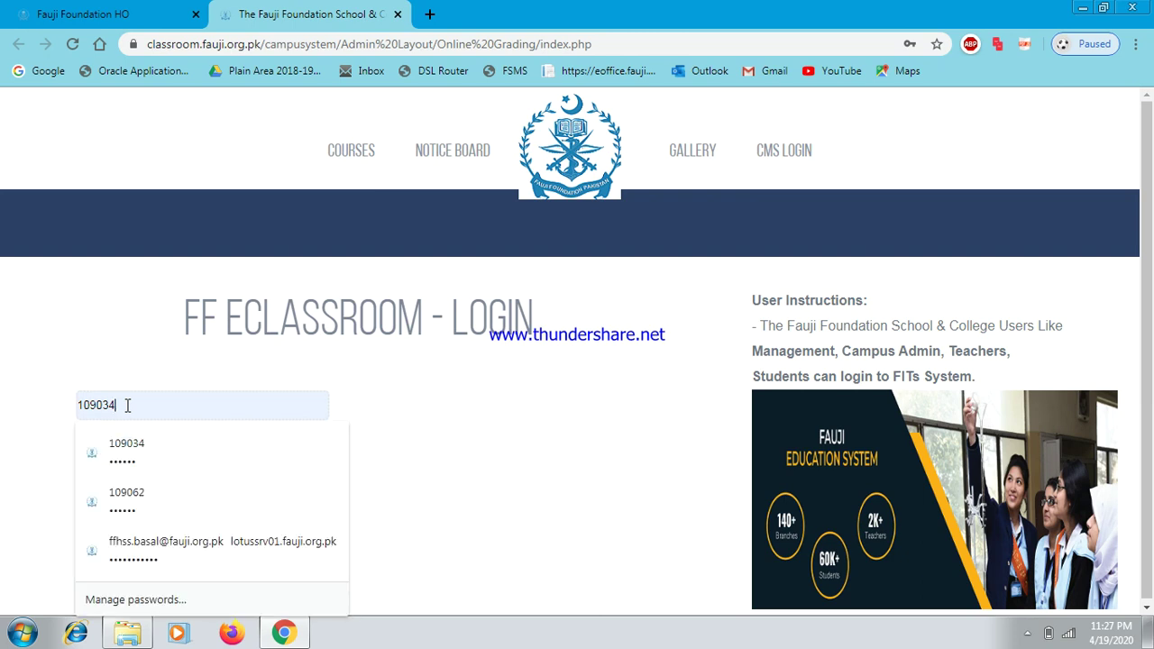
{"action": "left_click_drag", "start_coordinate": [127, 406], "coordinate": [74, 412]}
{"action": "type", "text": "10"}
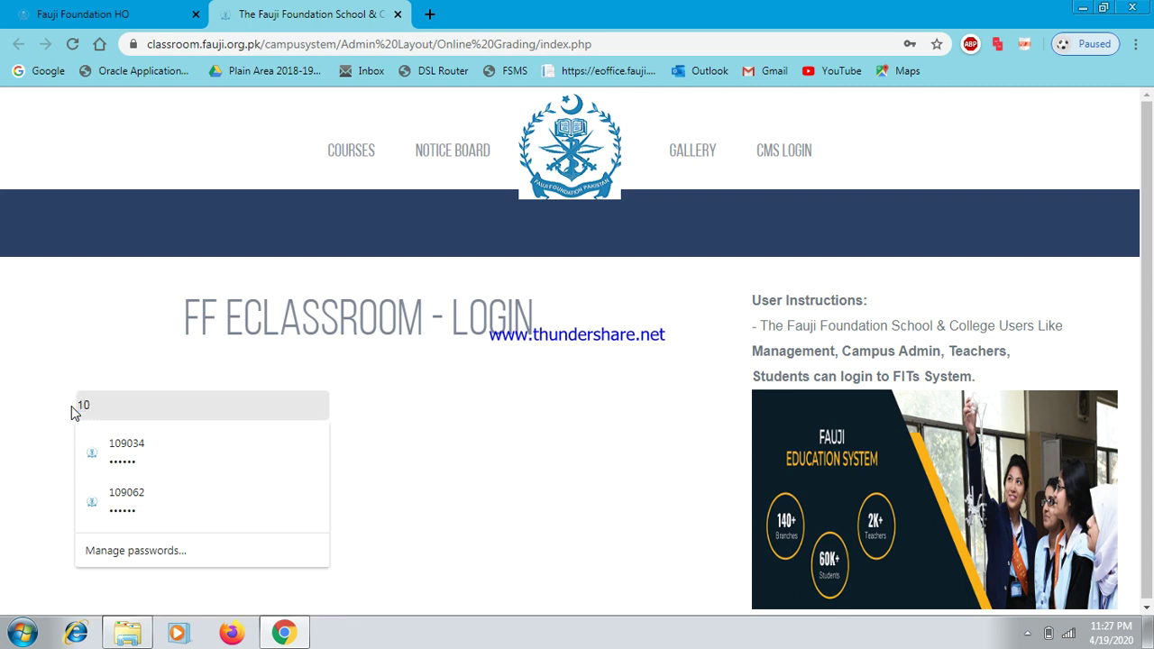
{"action": "type", "text": "9062"}
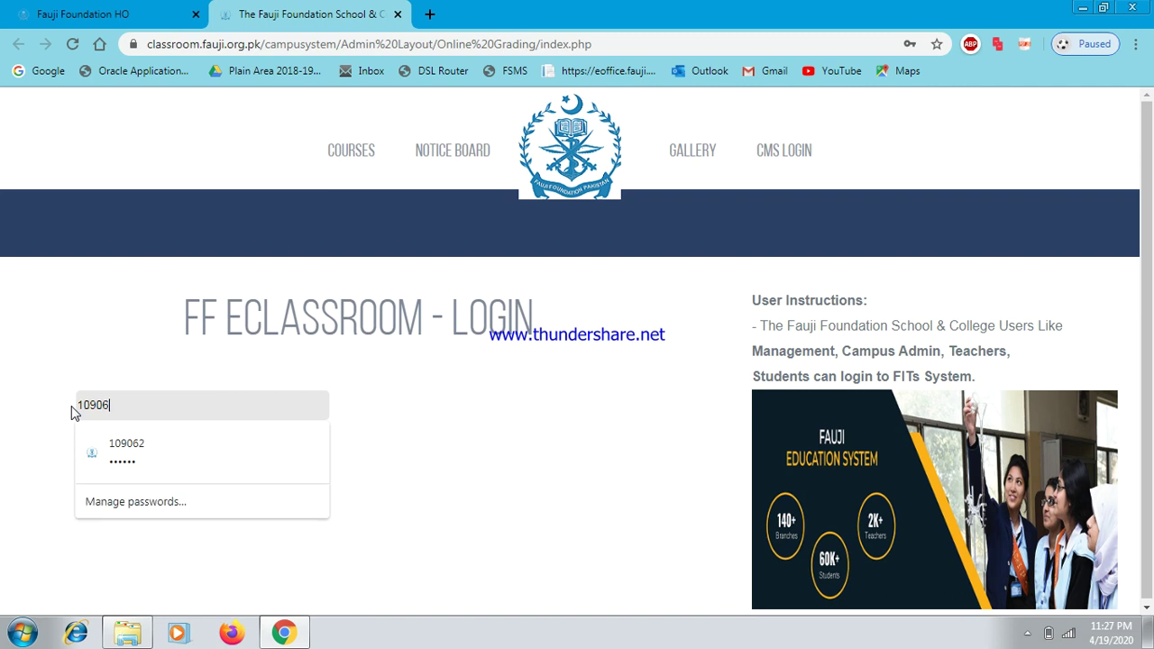
{"action": "left_click", "coordinate": [118, 458]}
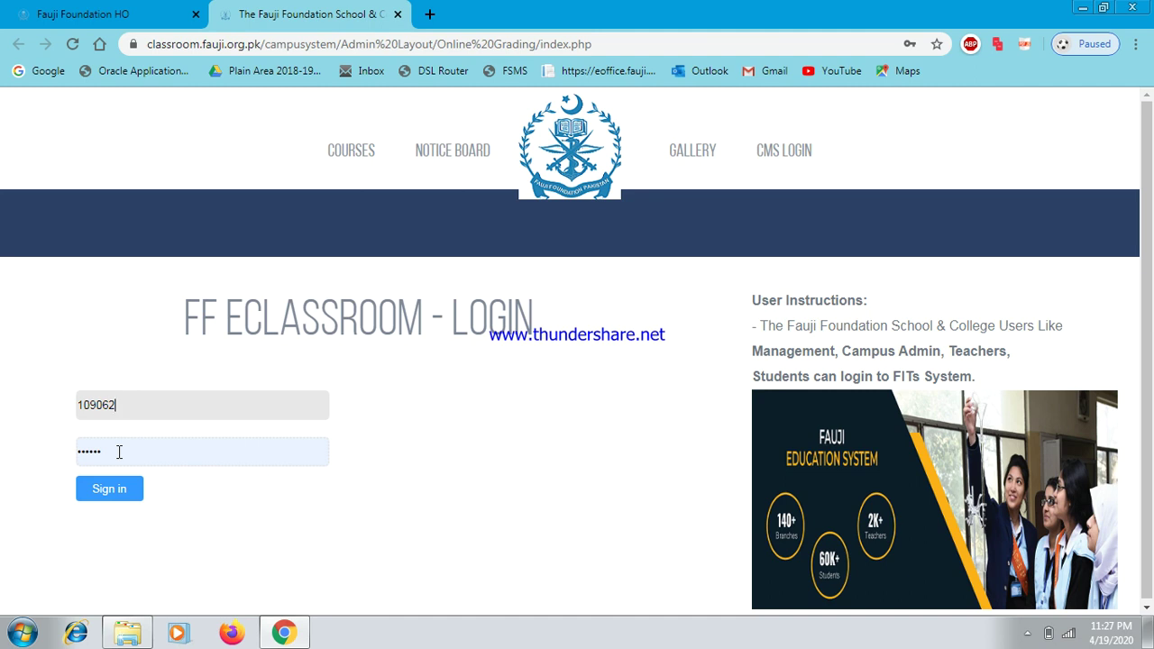
{"action": "left_click", "coordinate": [110, 490]}
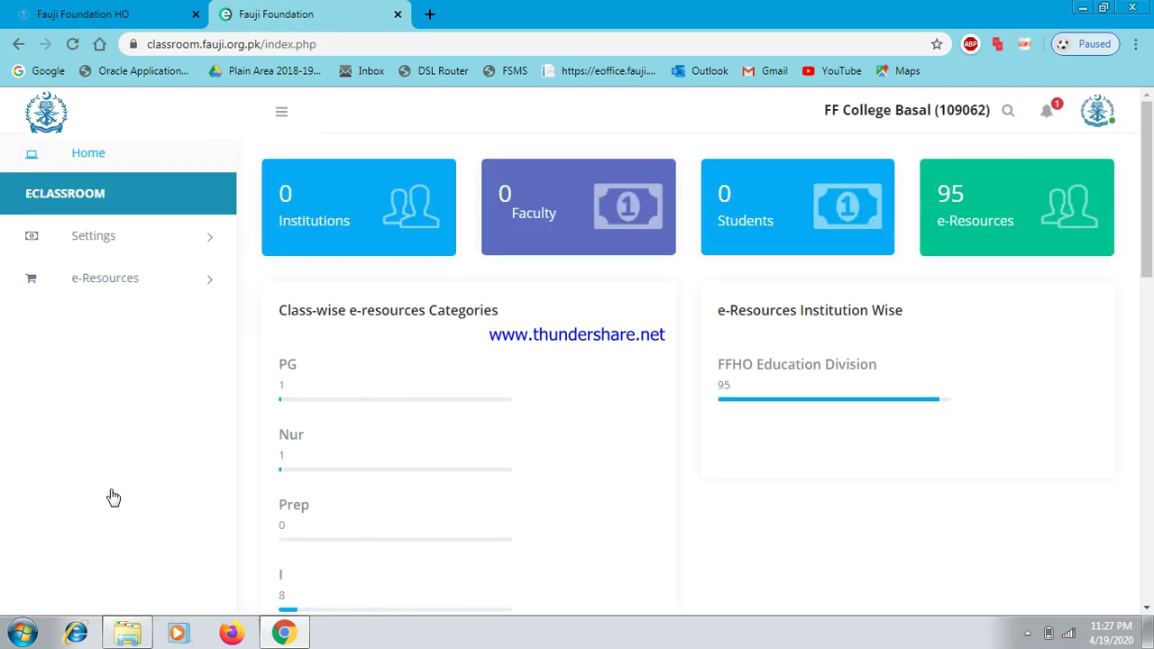
Step: Go to Settings > Online Classes to reach the Online Class Time Table form
{"action": "left_click", "coordinate": [95, 240]}
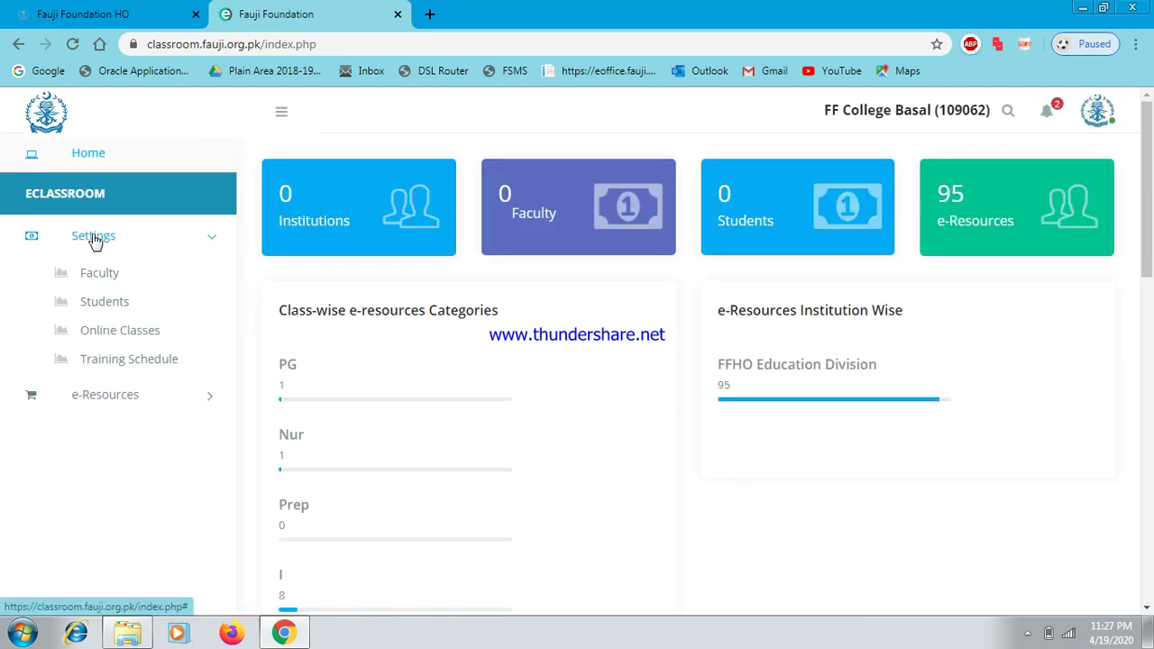
{"action": "left_click", "coordinate": [104, 333]}
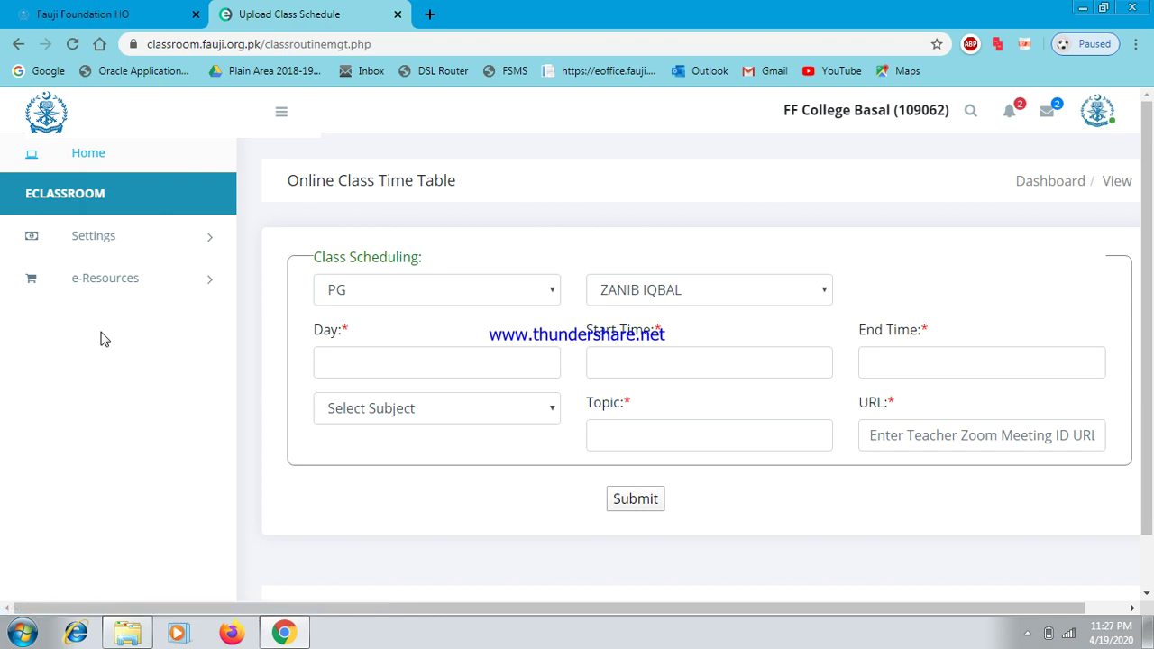
Step: Choose class VII and the teacher at the bottom of the teacher list
{"action": "left_click", "coordinate": [475, 300]}
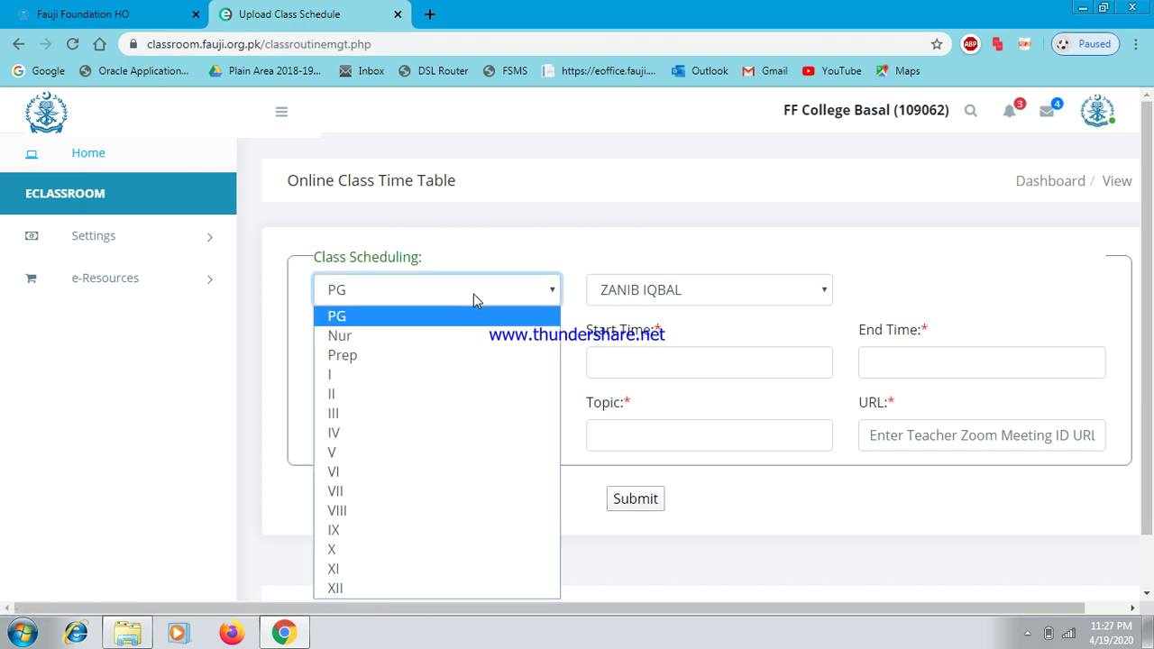
{"action": "left_click", "coordinate": [406, 491]}
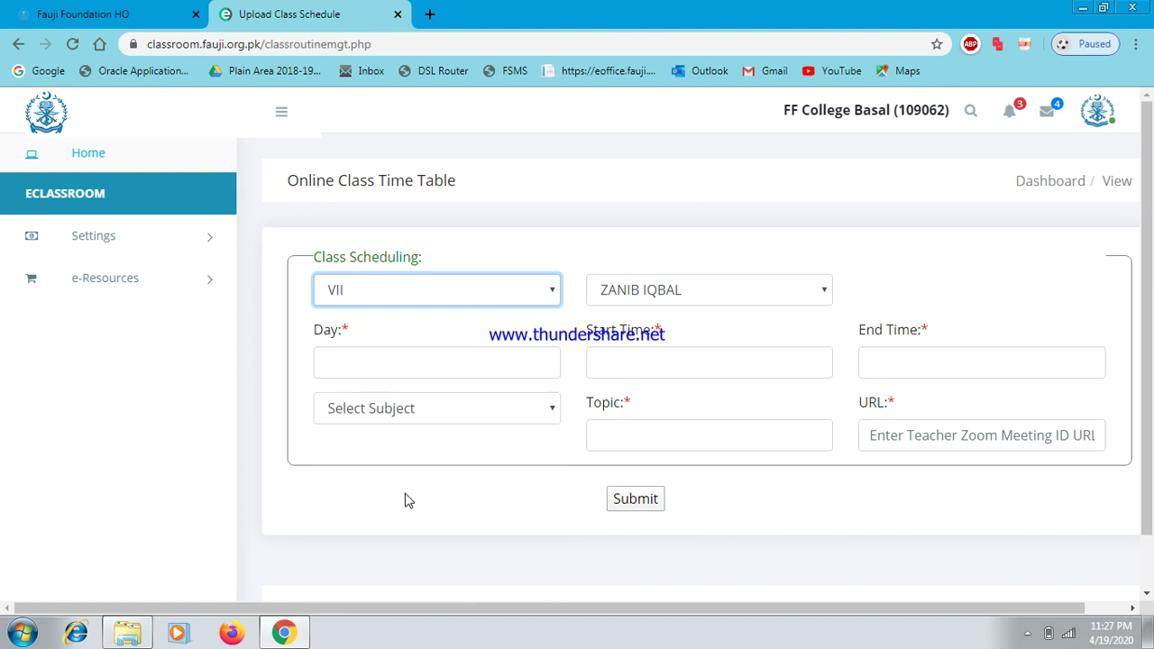
{"action": "left_click", "coordinate": [695, 291]}
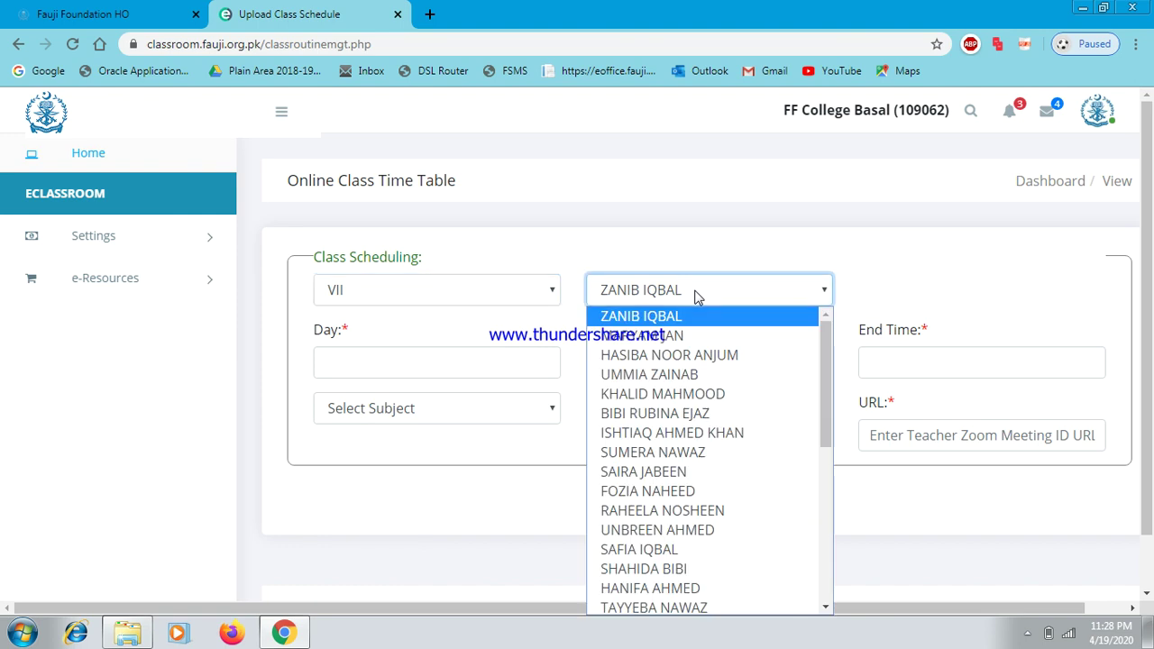
{"action": "left_click_drag", "start_coordinate": [824, 416], "coordinate": [824, 574]}
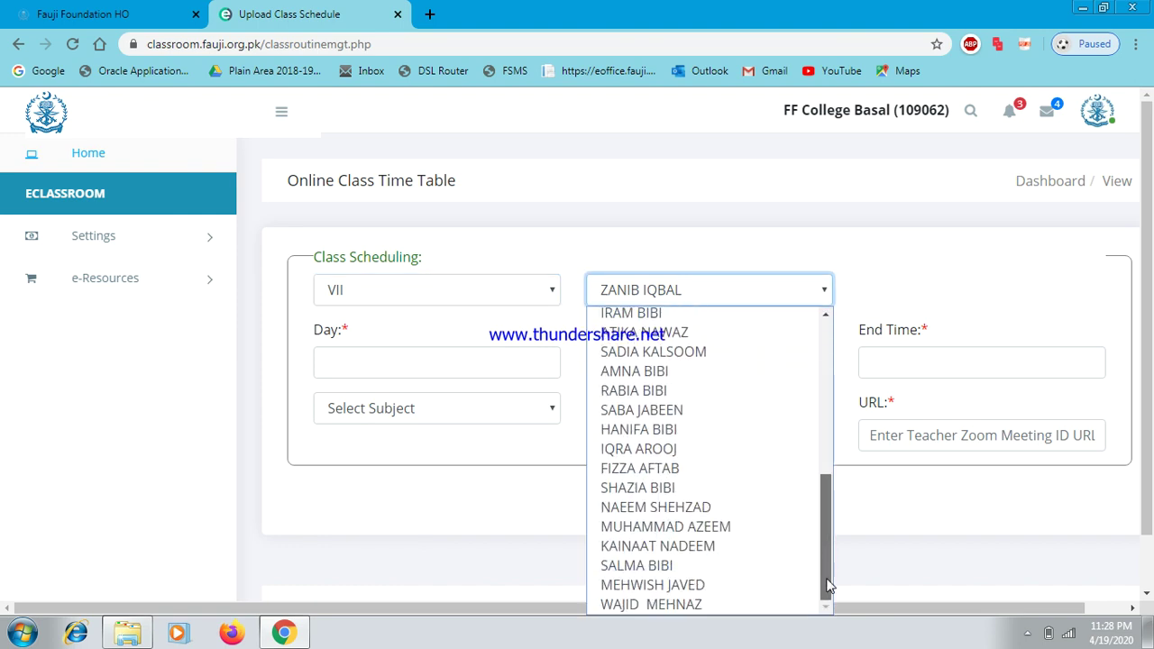
{"action": "left_click", "coordinate": [672, 604]}
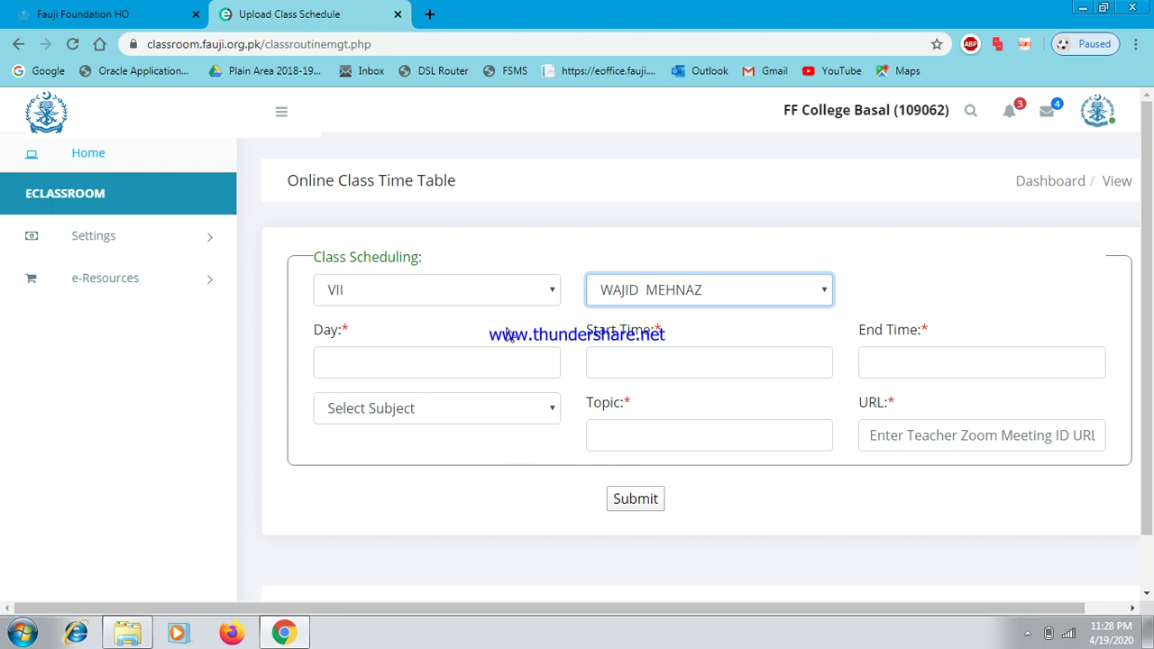
Step: Set the class day to 27 April 2020 using the calendar
{"action": "left_click", "coordinate": [479, 364]}
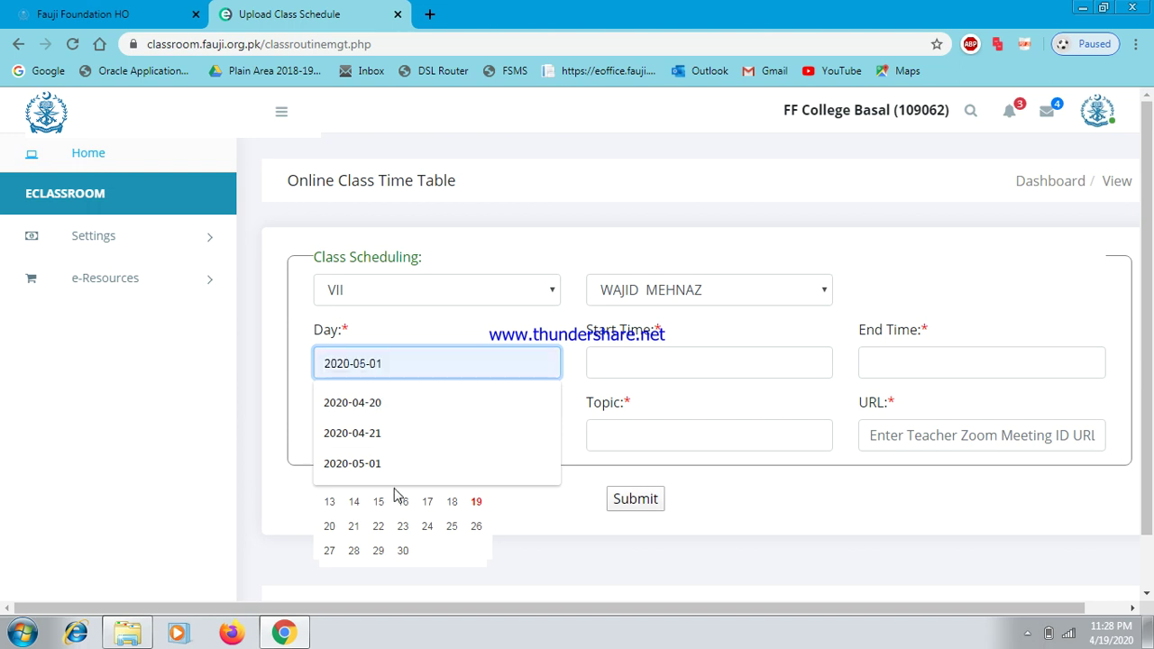
{"action": "key", "text": "shift+Tab"}
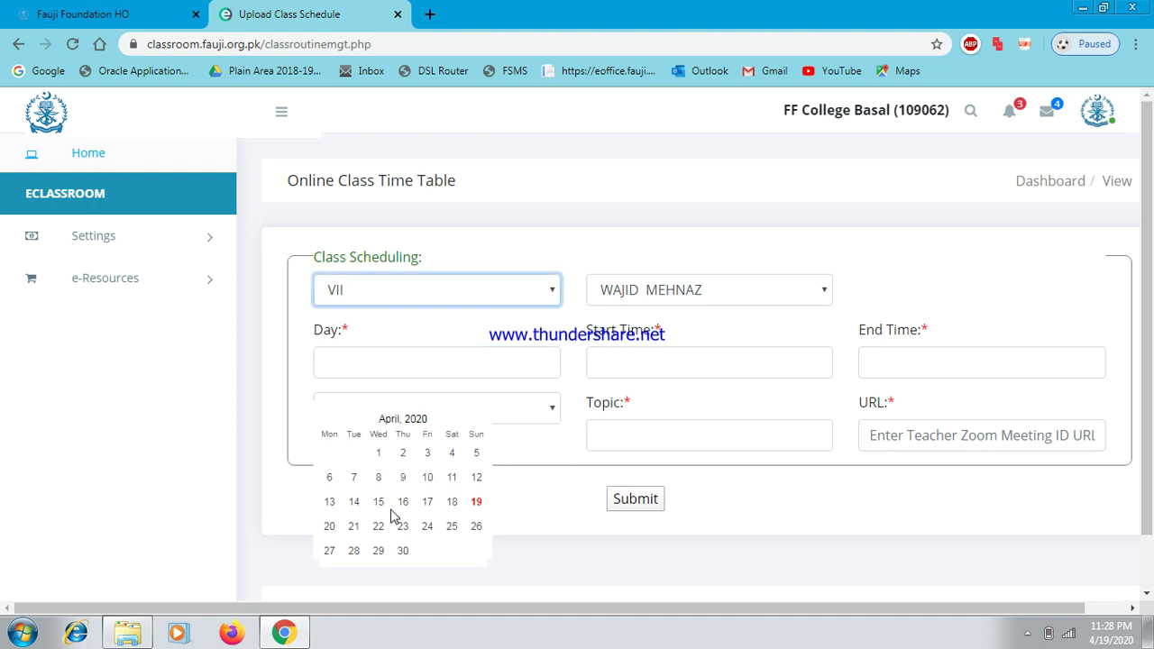
{"action": "left_click", "coordinate": [330, 552]}
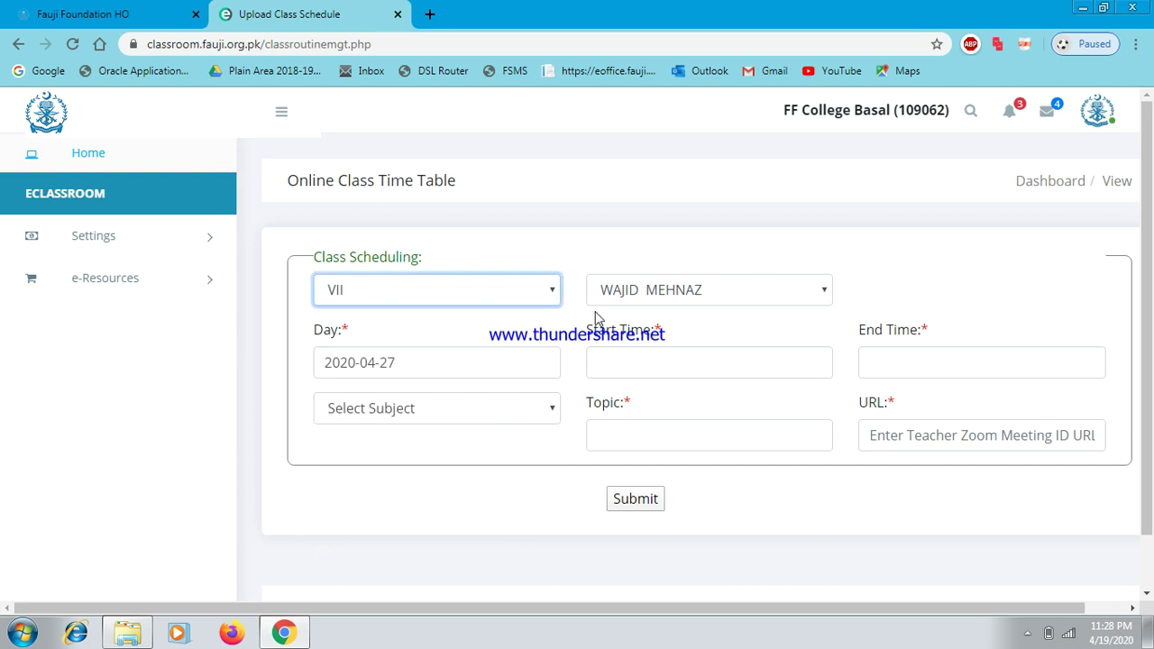
Step: Set the class start time to 11:00 and end time to 11:40
{"action": "left_click", "coordinate": [619, 363]}
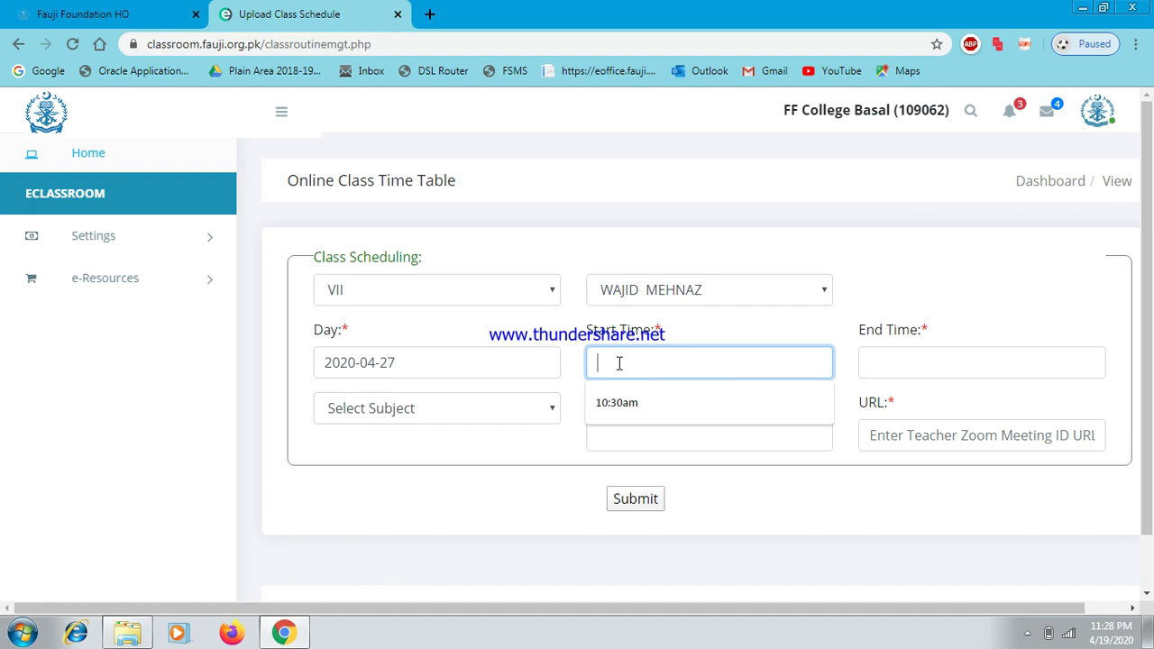
{"action": "type", "text": "11:00"}
{"action": "left_click", "coordinate": [885, 370]}
{"action": "type", "text": "11"}
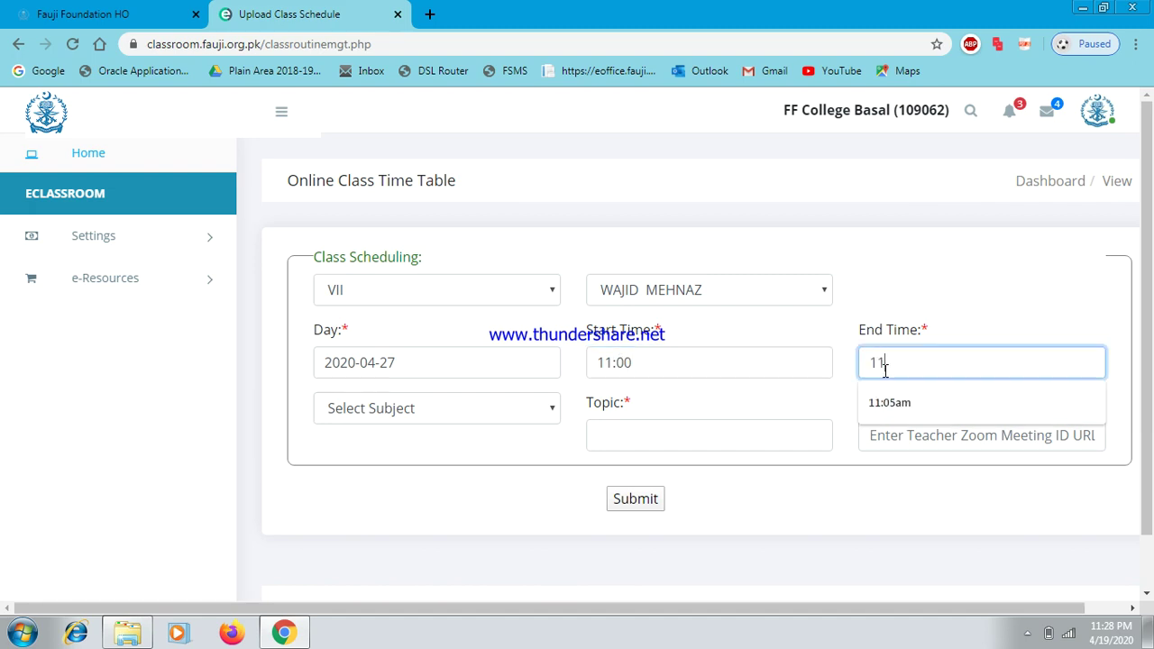
{"action": "type", "text": ":40"}
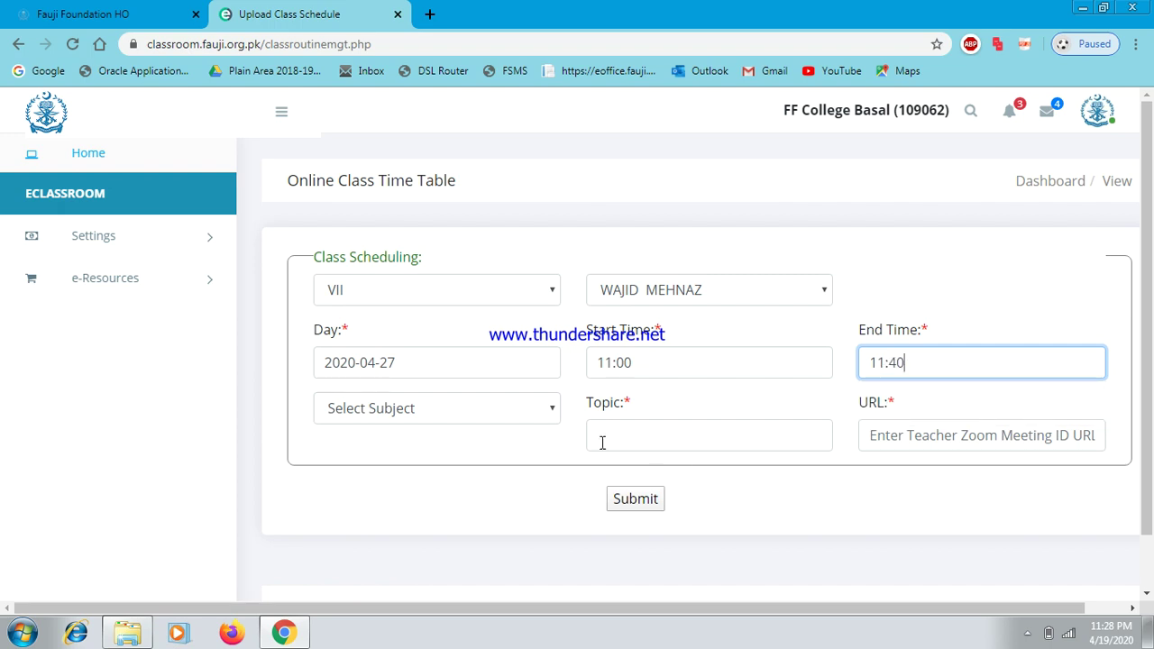
Step: Choose subject Computer, enter topic HTML, and open a new browser tab
{"action": "left_click", "coordinate": [491, 415]}
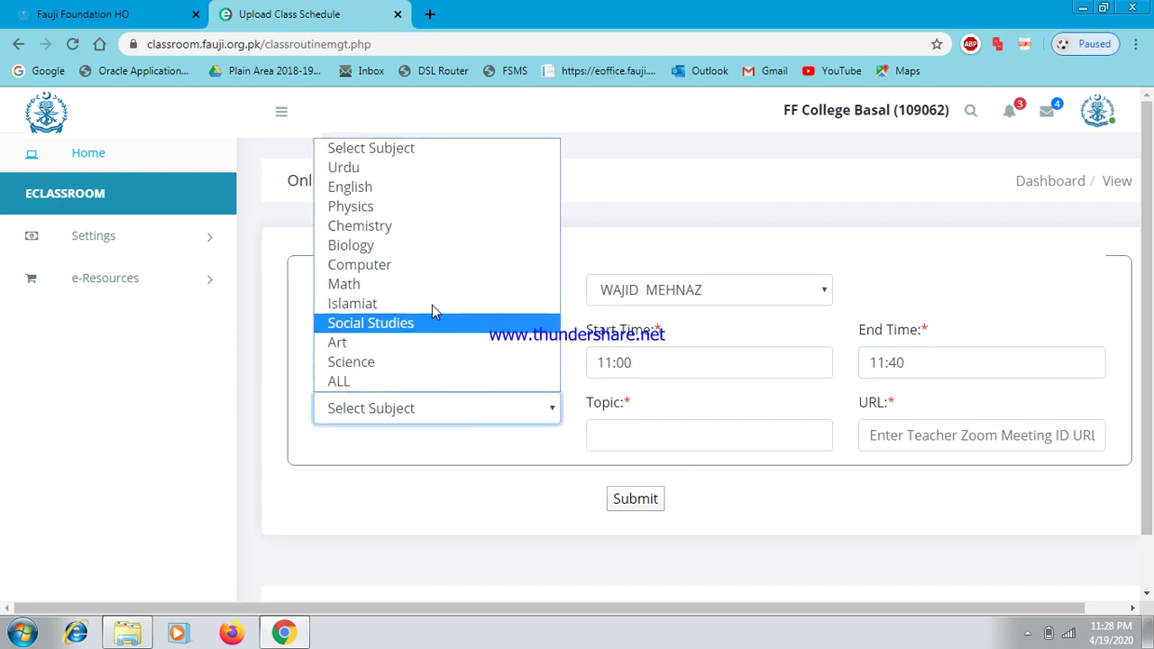
{"action": "left_click", "coordinate": [420, 264]}
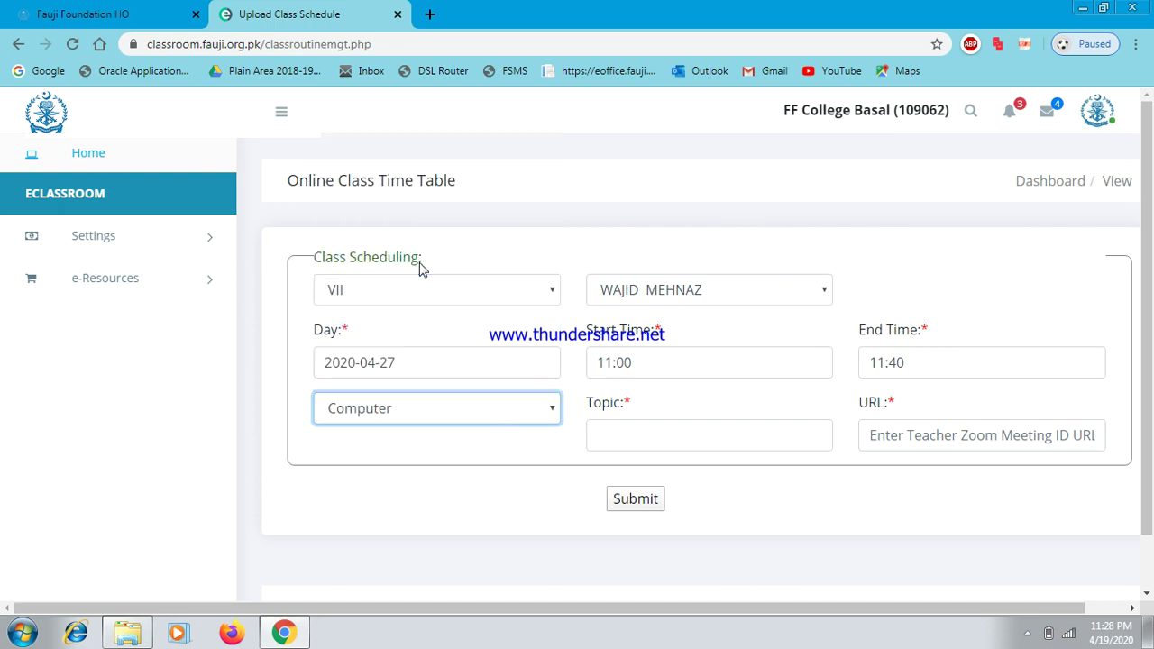
{"action": "left_click", "coordinate": [622, 441]}
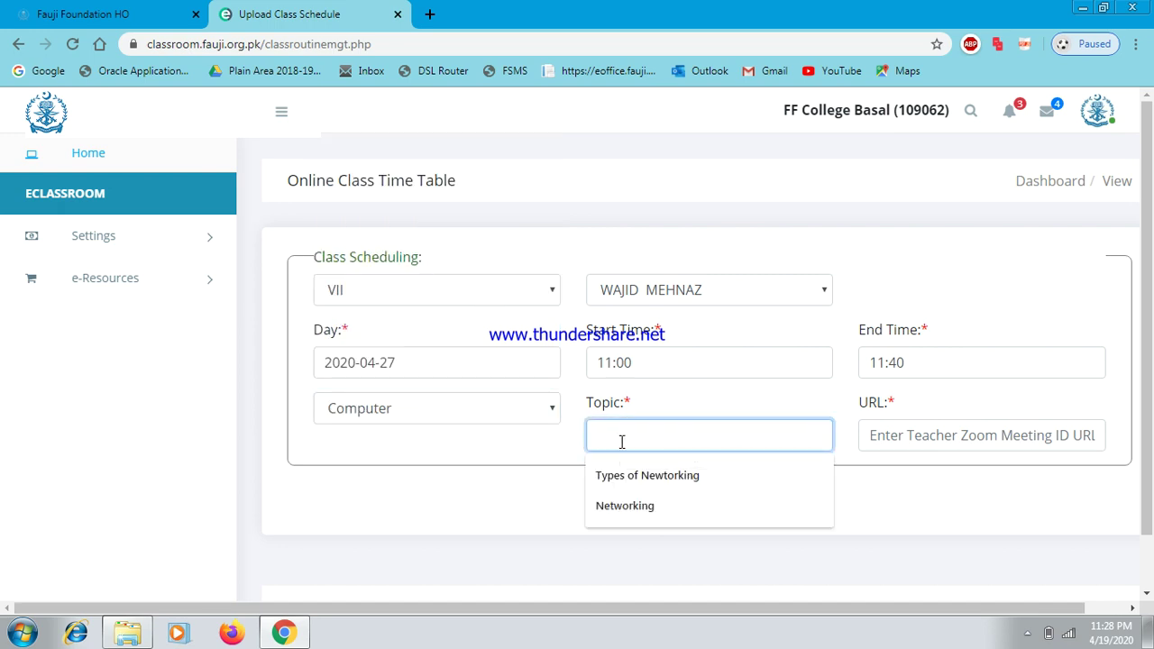
{"action": "type", "text": "HTML"}
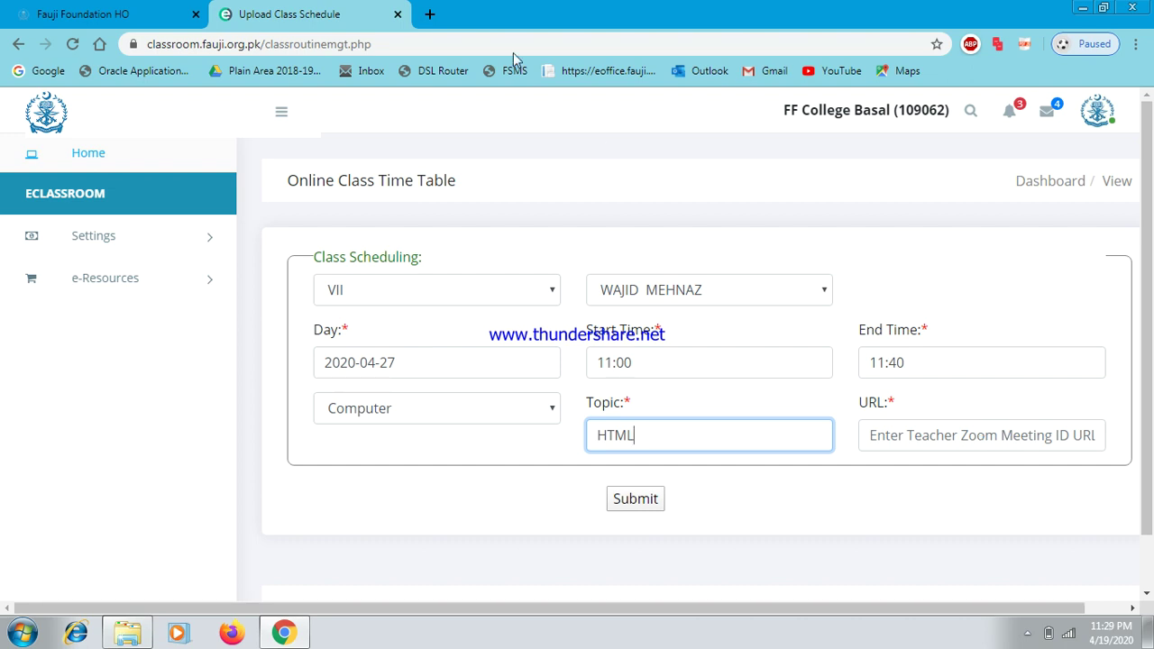
{"action": "left_click", "coordinate": [430, 16]}
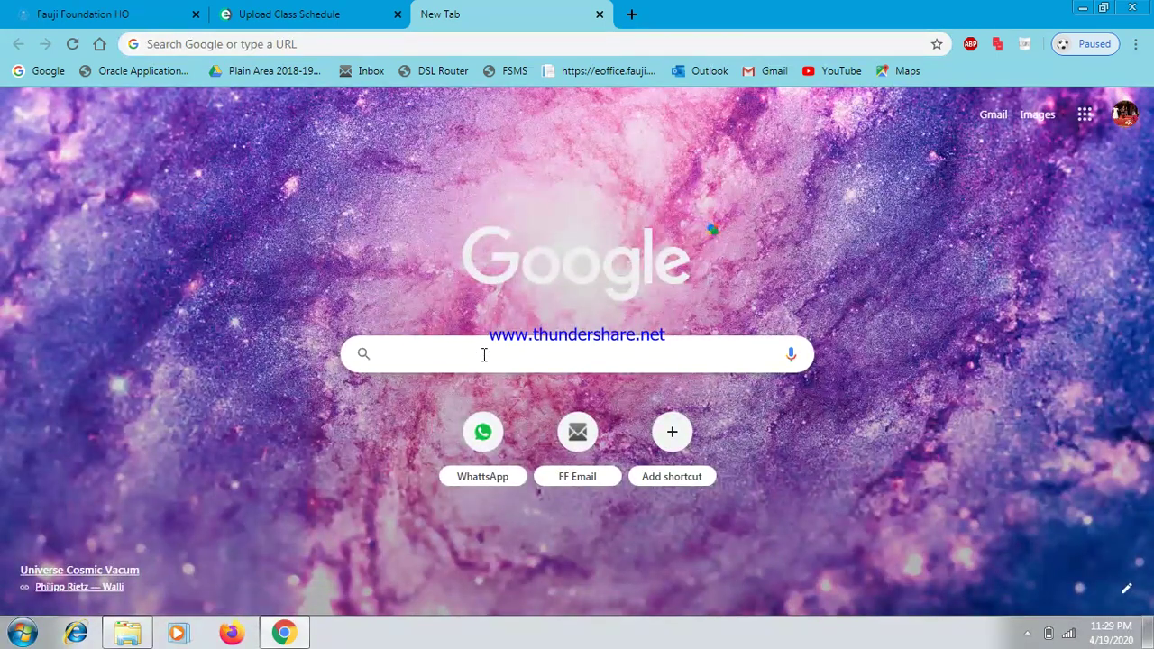
Step: Search Google for 'Sign in zoom' and open the Zoom sign-in result
{"action": "type", "text": "Sig"}
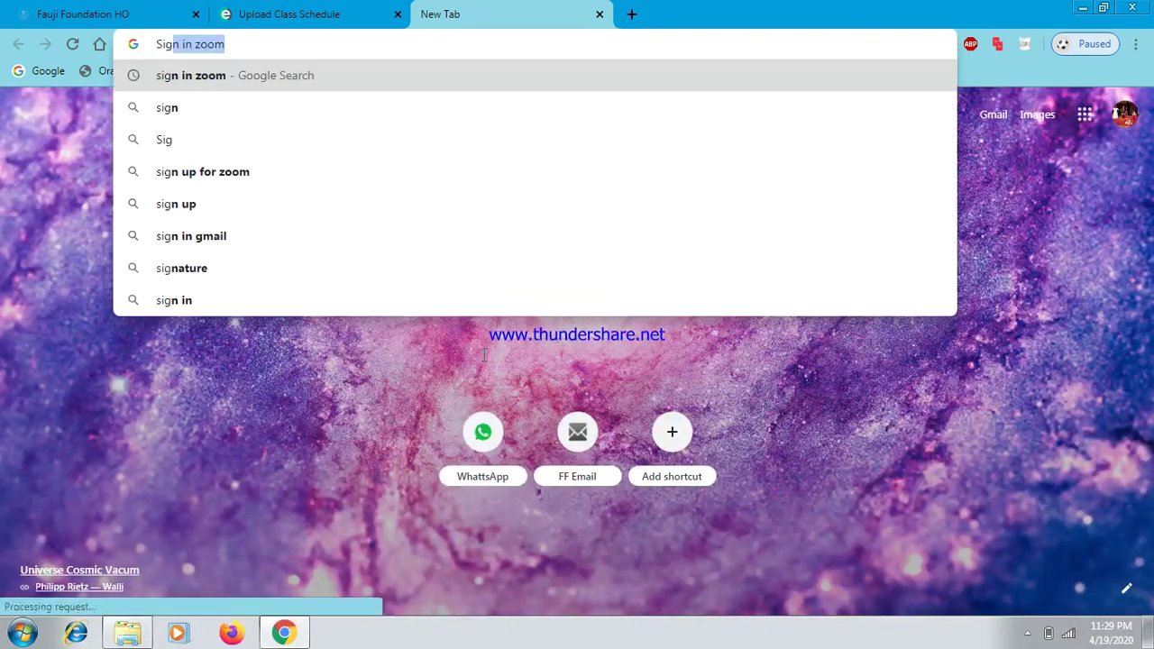
{"action": "type", "text": "n in zoom"}
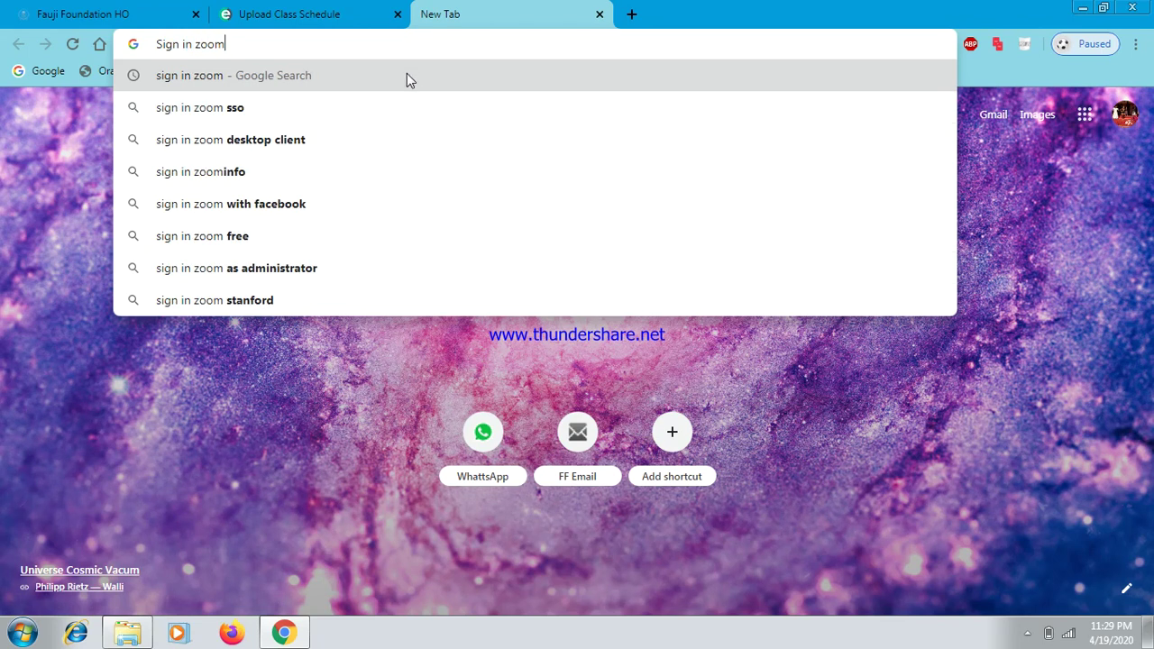
{"action": "left_click", "coordinate": [407, 75]}
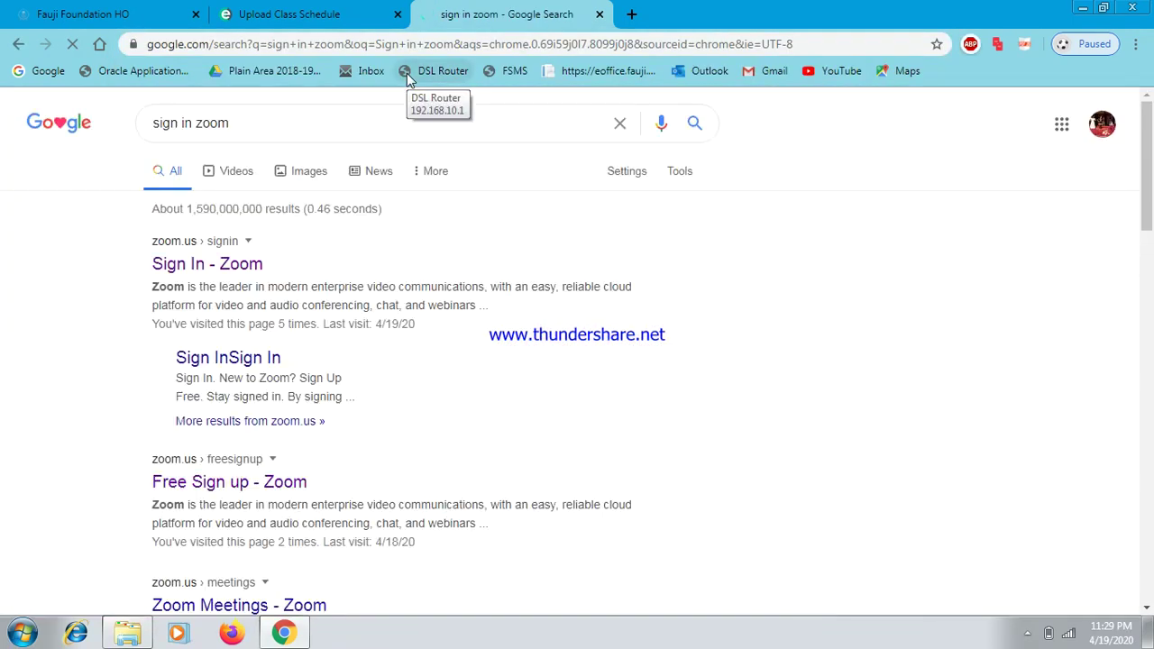
{"action": "left_click", "coordinate": [180, 267]}
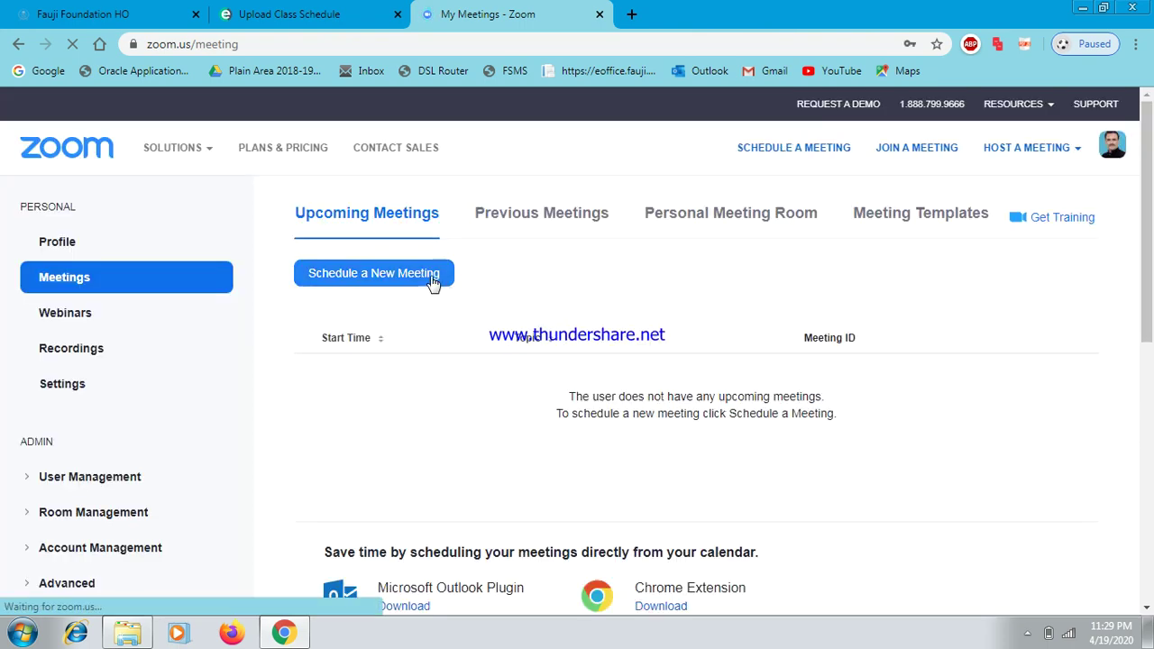
Step: On the Zoom Profile, reveal the personal meeting ID and full meeting link, then select the link
{"action": "left_click", "coordinate": [61, 245]}
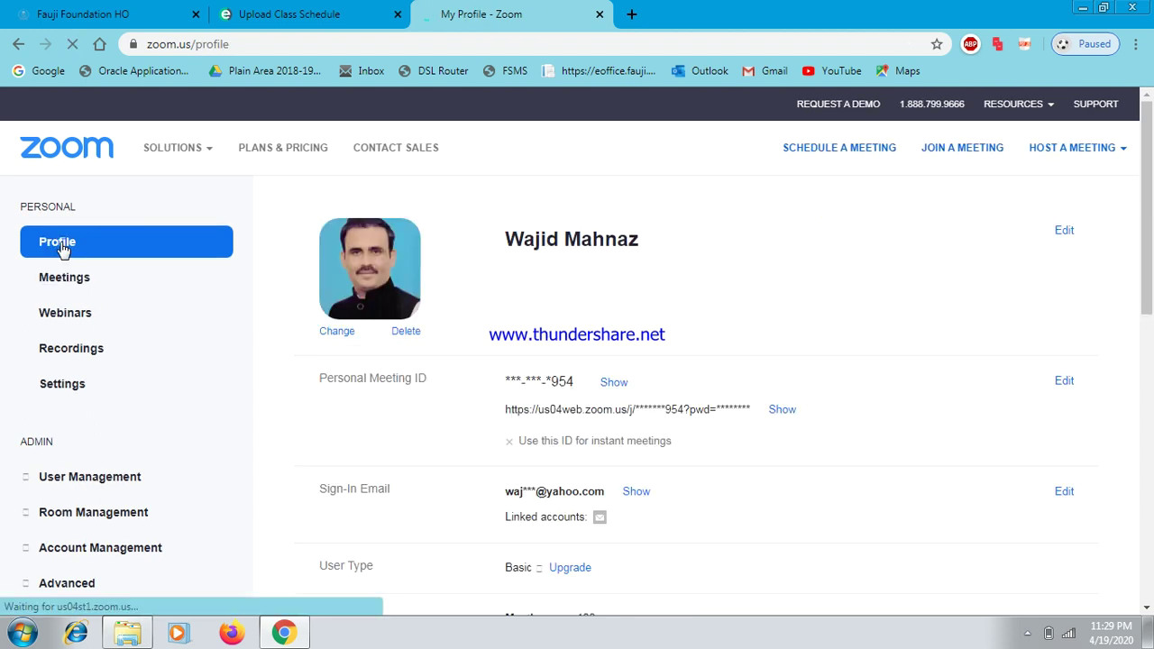
{"action": "left_click", "coordinate": [614, 386]}
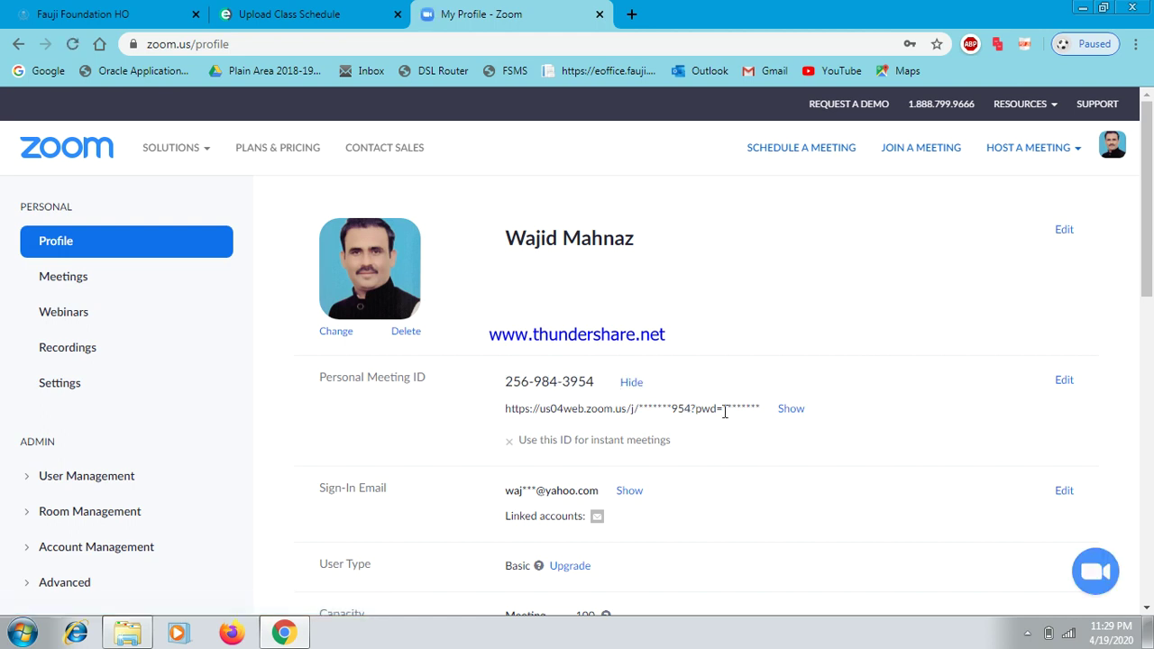
{"action": "left_click", "coordinate": [791, 410]}
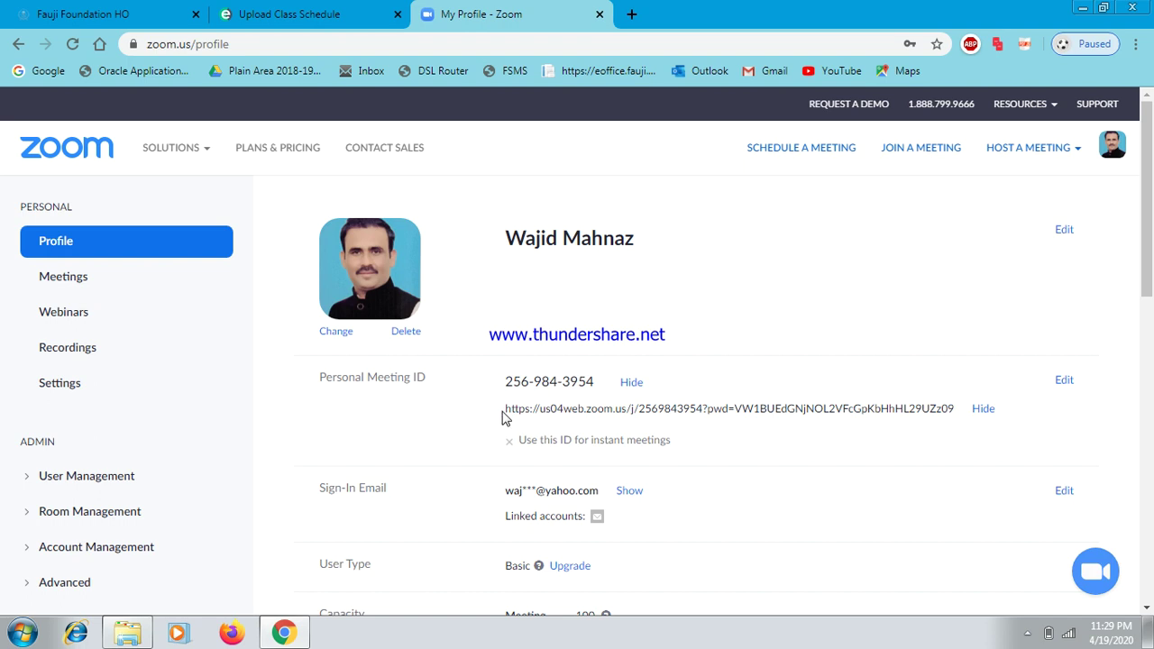
{"action": "left_click_drag", "start_coordinate": [508, 410], "coordinate": [960, 416]}
{"action": "key", "text": "ctrl+c"}
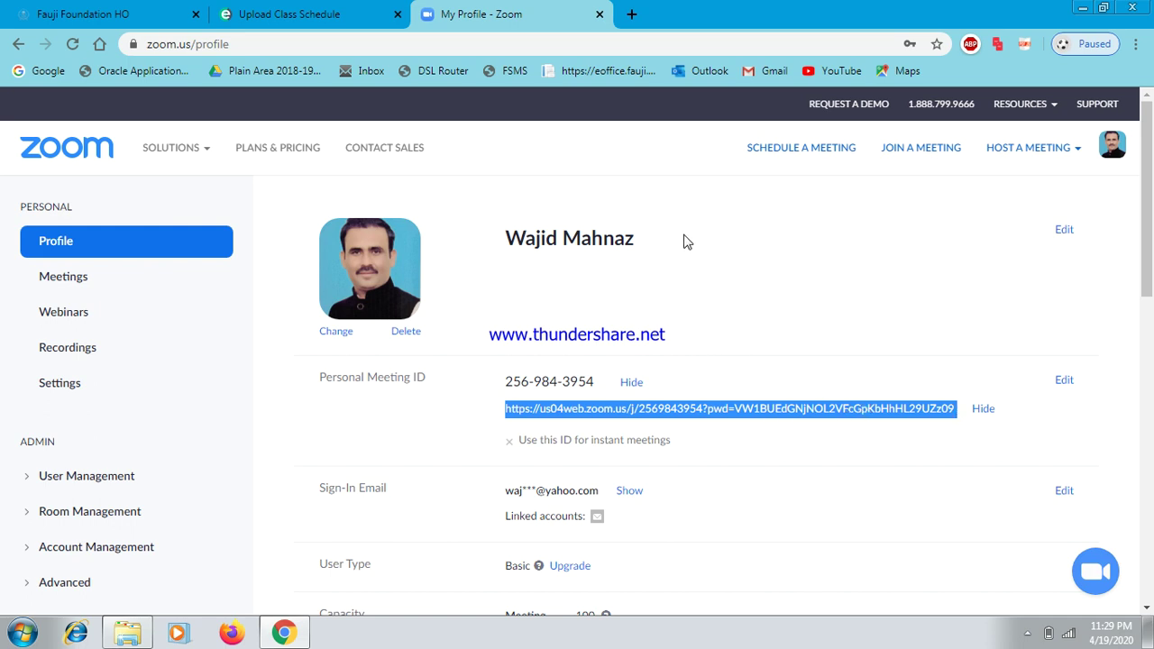
Step: Paste the Zoom meeting link into the URL field, submit the time-table entry, and go Home
{"action": "left_click", "coordinate": [311, 12]}
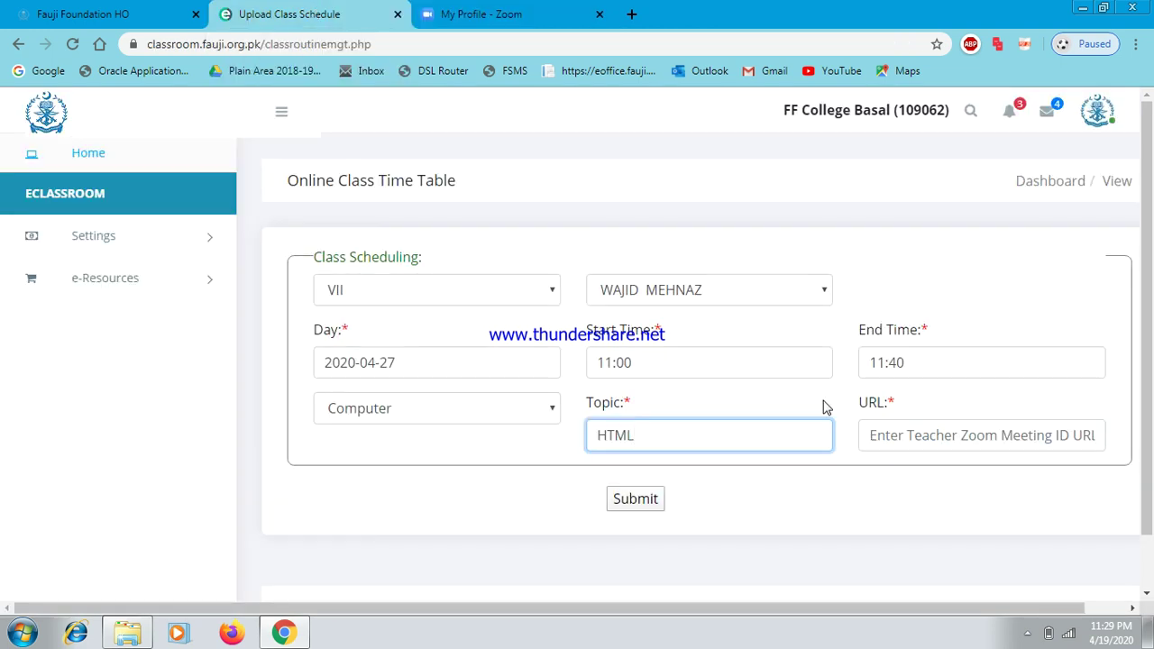
{"action": "left_click", "coordinate": [897, 436]}
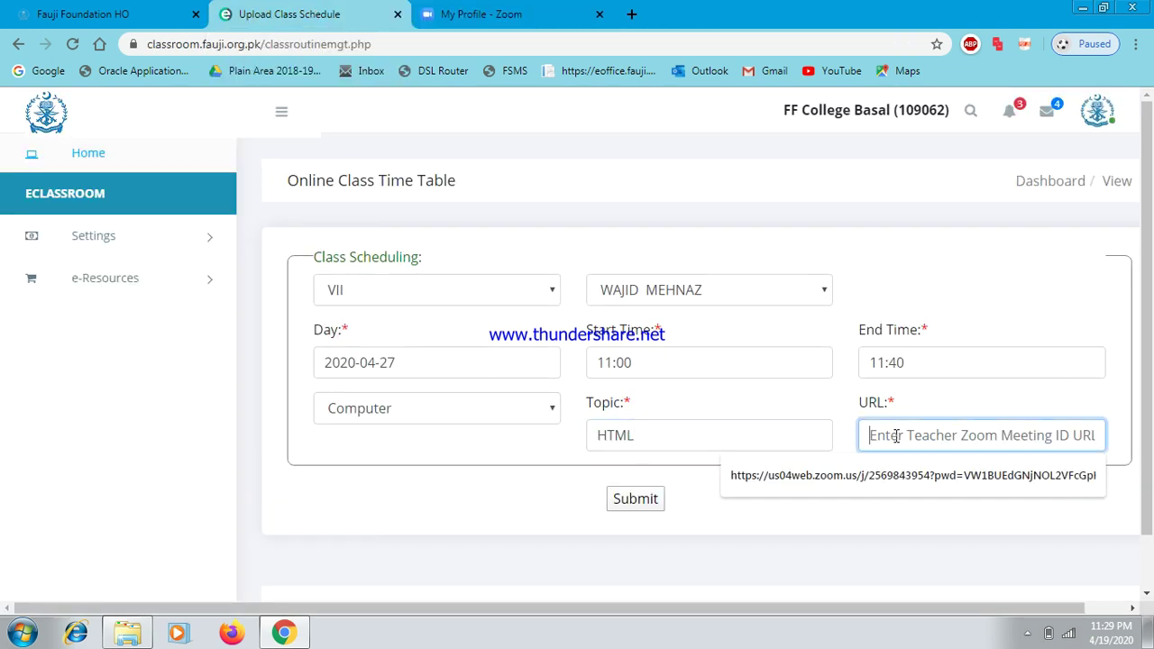
{"action": "key", "text": "ctrl+v"}
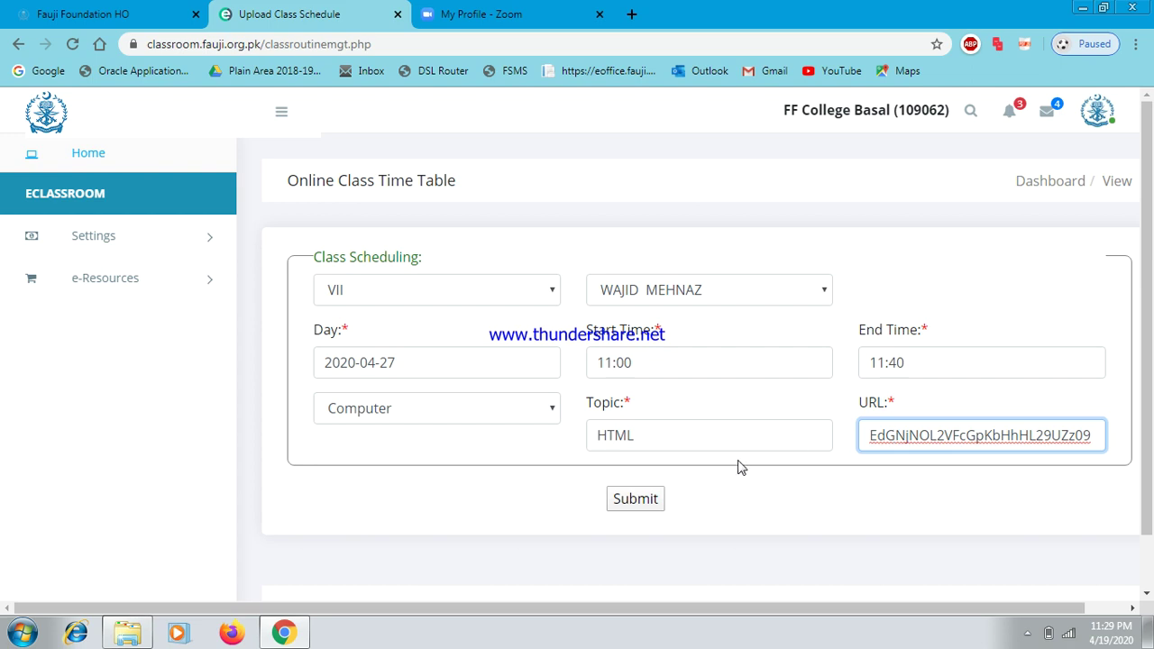
{"action": "left_click", "coordinate": [650, 496]}
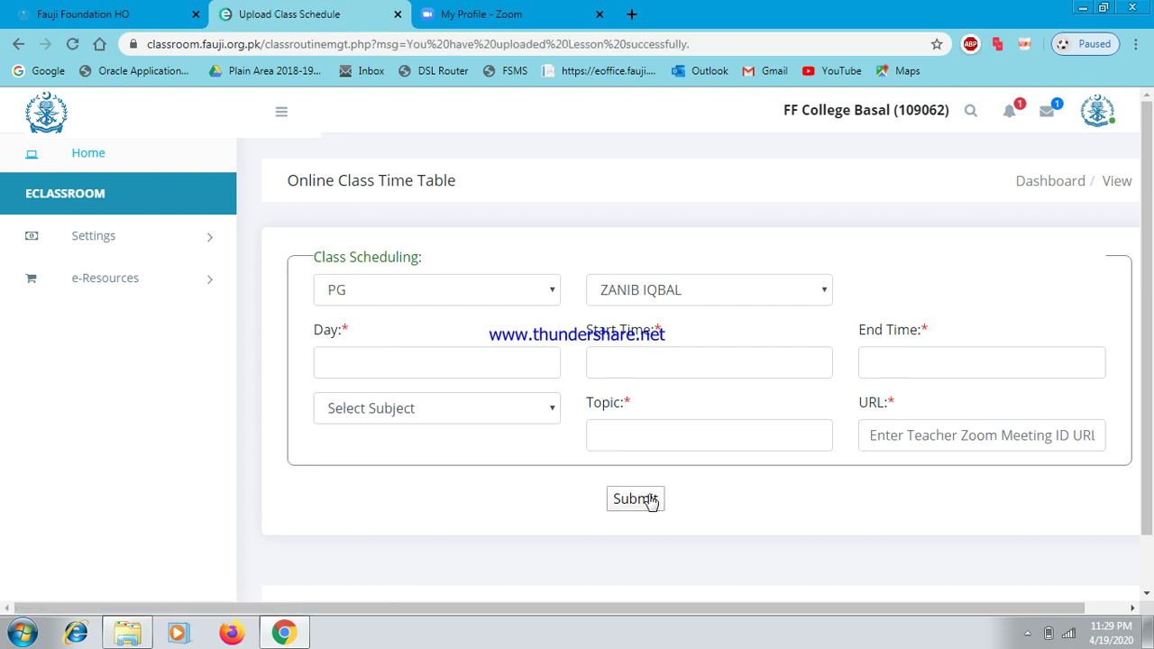
{"action": "left_click", "coordinate": [95, 155]}
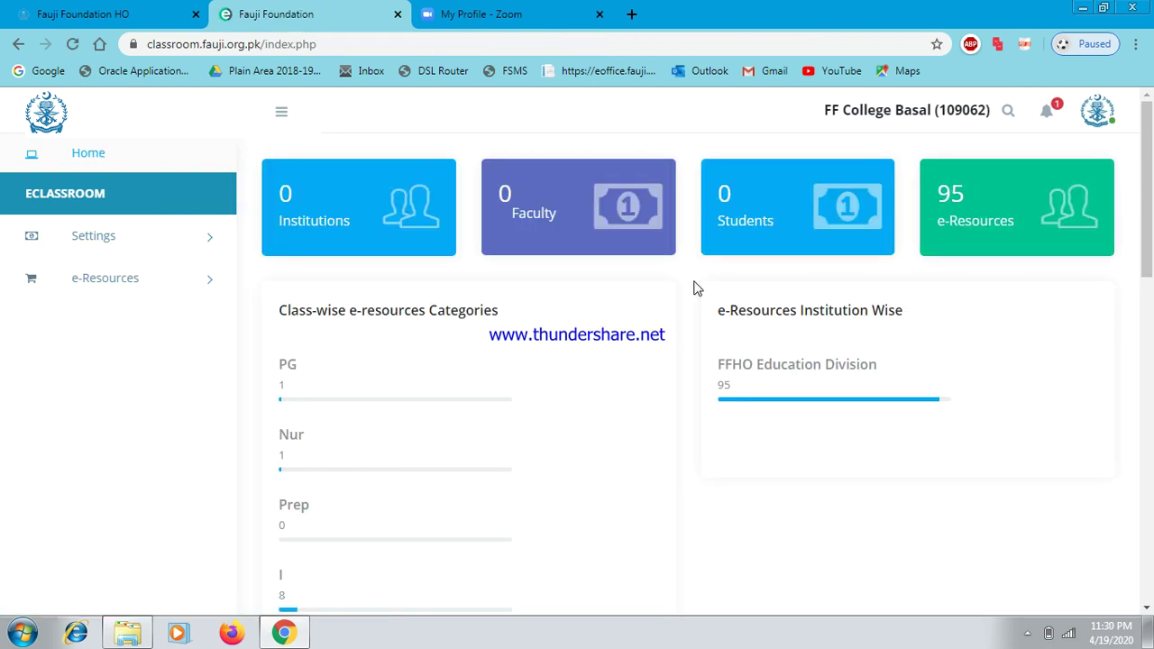
Step: Log out and sign back in using a different saved campus login from autofill
{"action": "left_click", "coordinate": [1098, 111]}
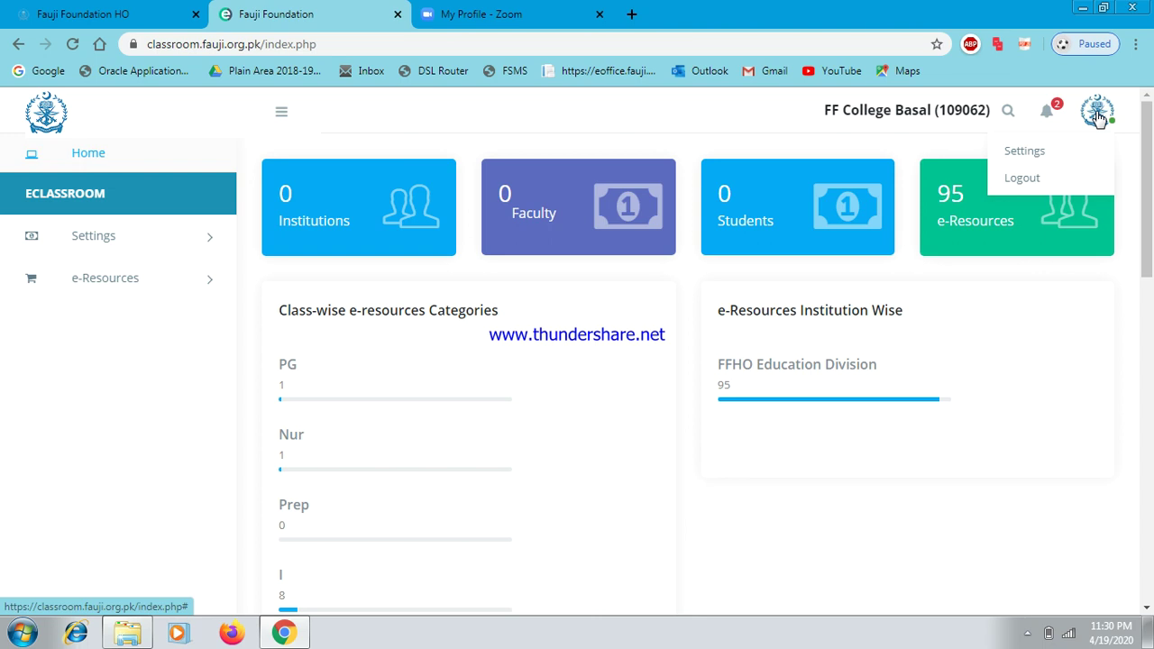
{"action": "left_click", "coordinate": [1019, 180]}
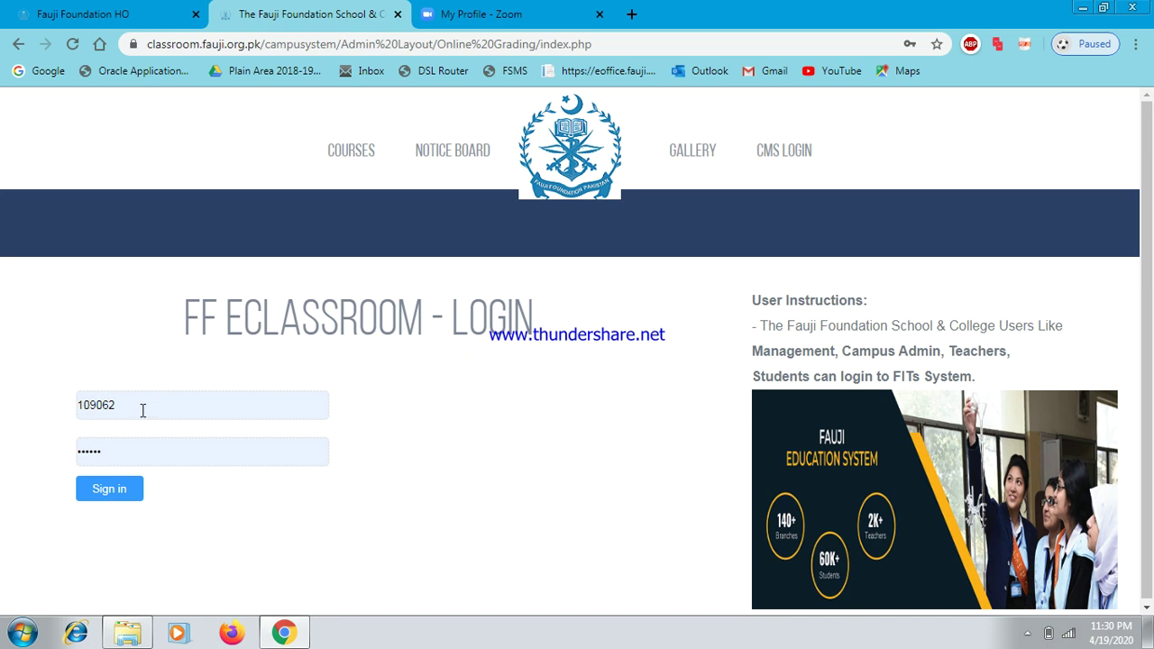
{"action": "left_click_drag", "start_coordinate": [143, 410], "coordinate": [76, 410]}
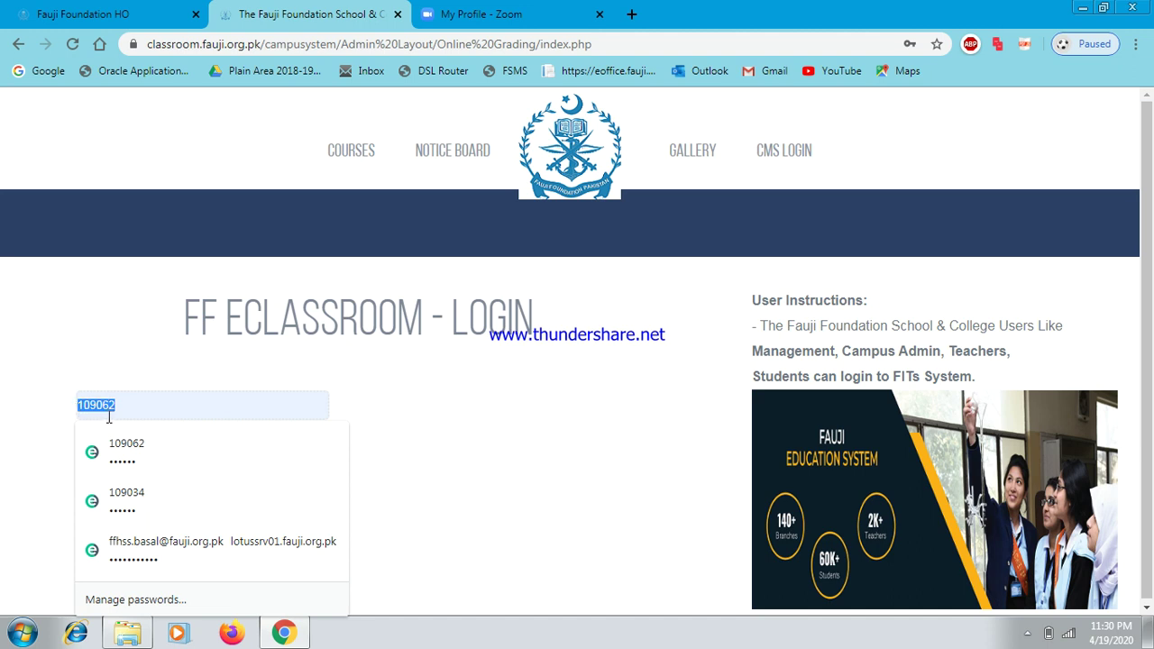
{"action": "left_click", "coordinate": [120, 497]}
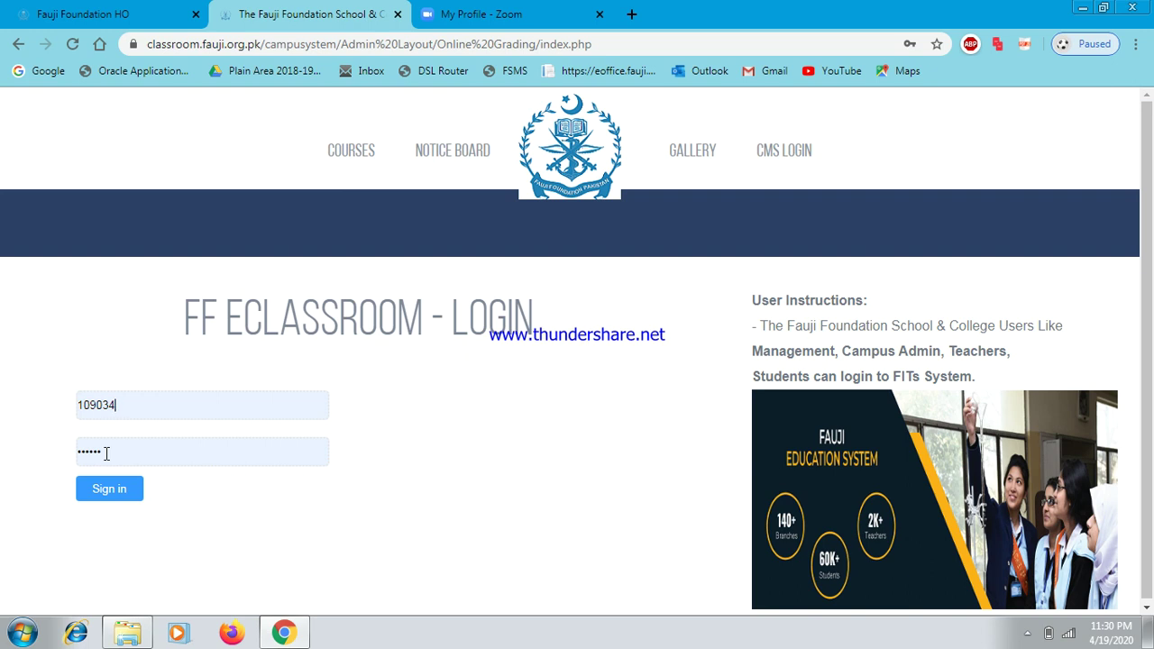
{"action": "left_click", "coordinate": [106, 454]}
{"action": "left_click", "coordinate": [109, 490]}
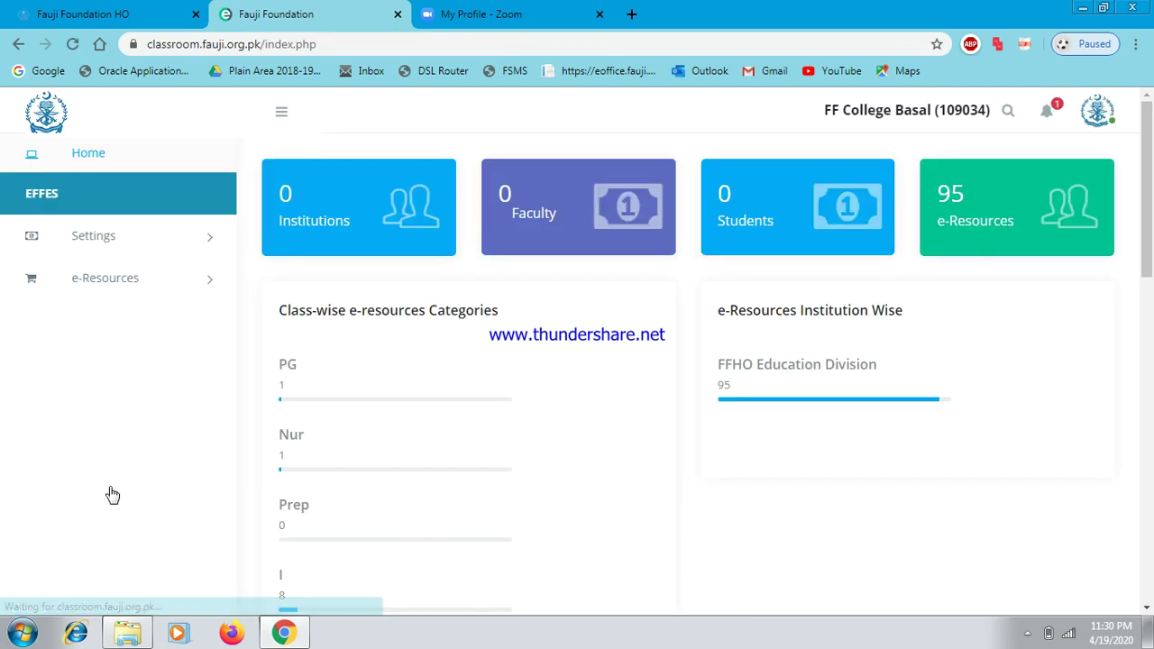
Step: Open My Classes Schedule, filter by date 2020-04-27 and class VII, and show the results
{"action": "left_click", "coordinate": [99, 240]}
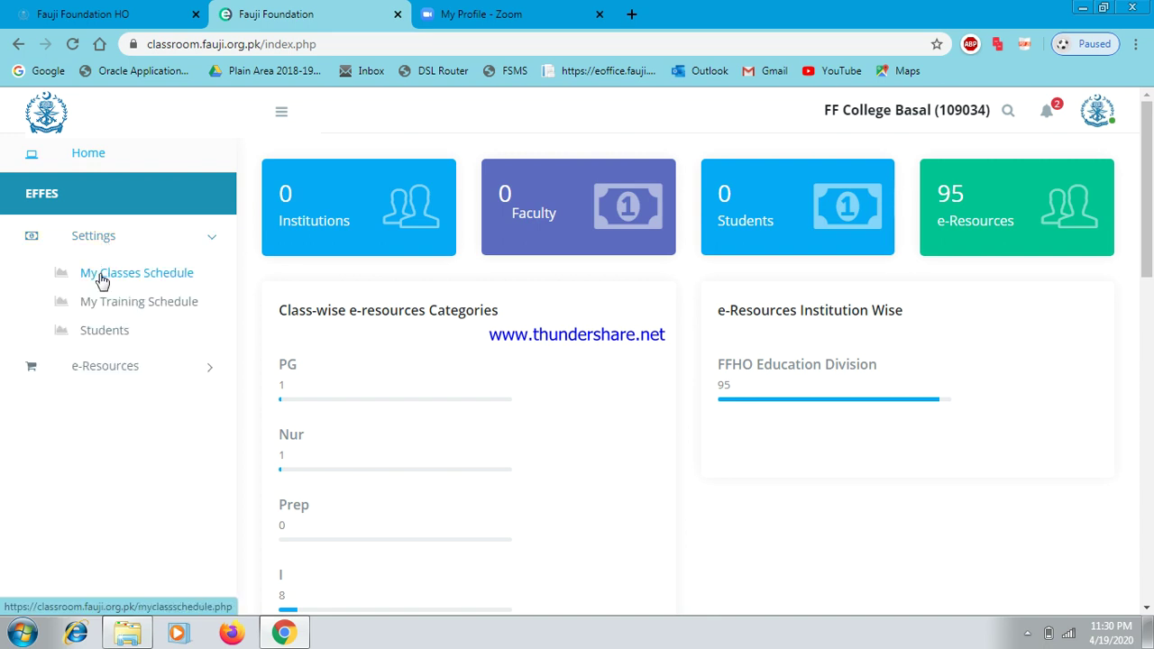
{"action": "left_click", "coordinate": [102, 281]}
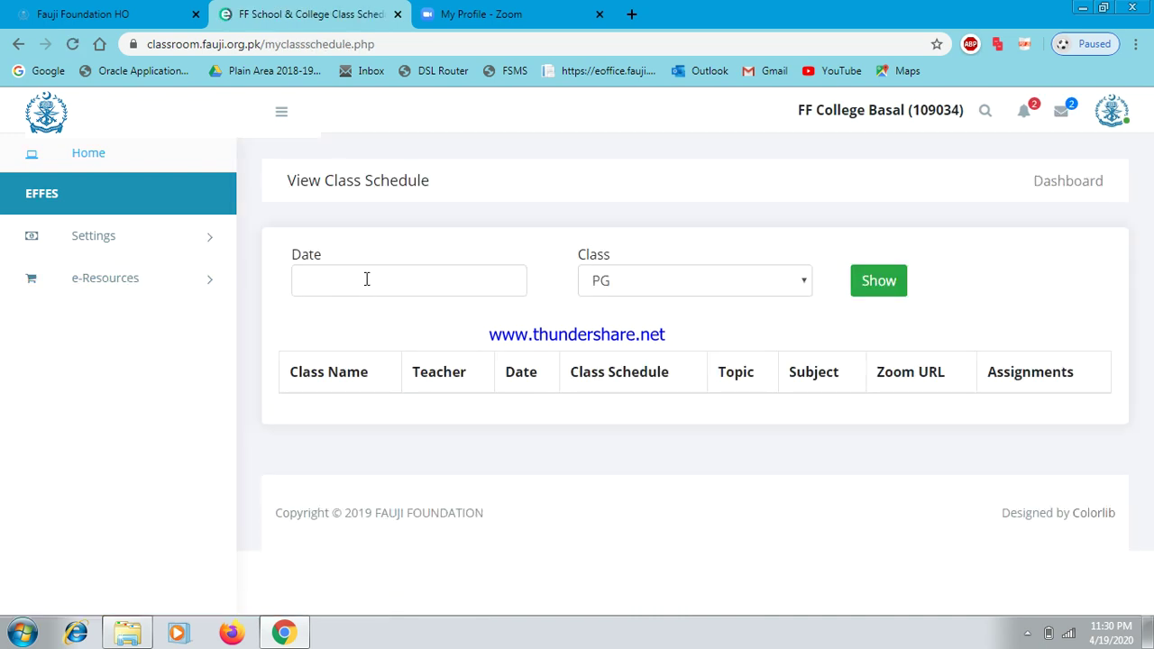
{"action": "left_click", "coordinate": [366, 279]}
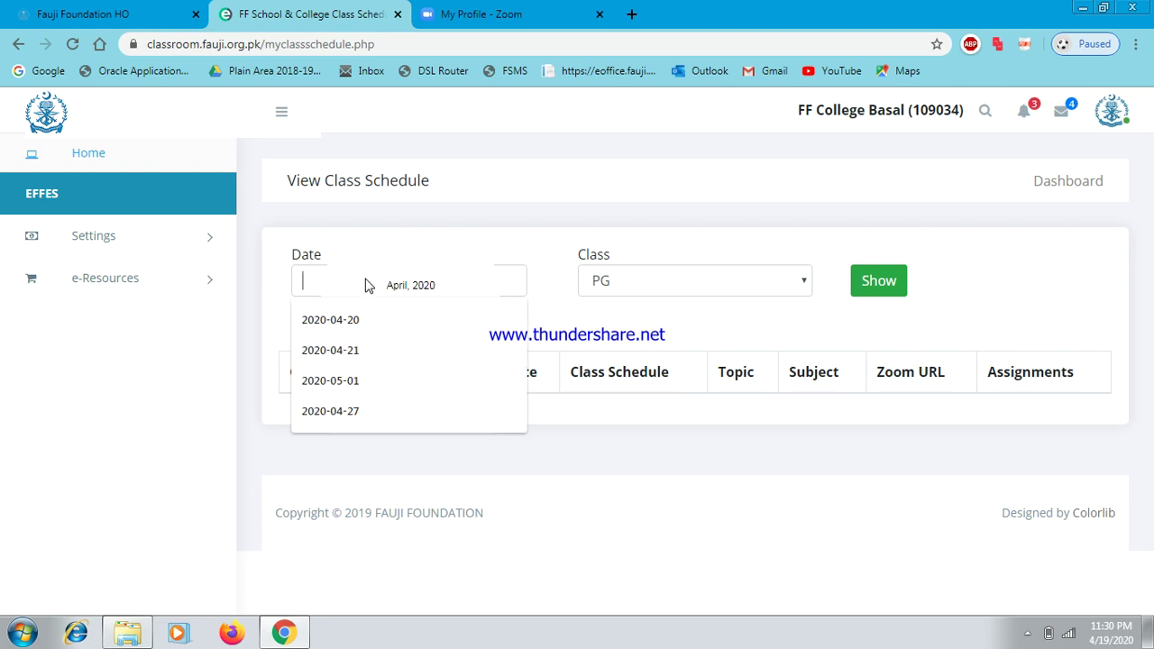
{"action": "type", "text": "202"}
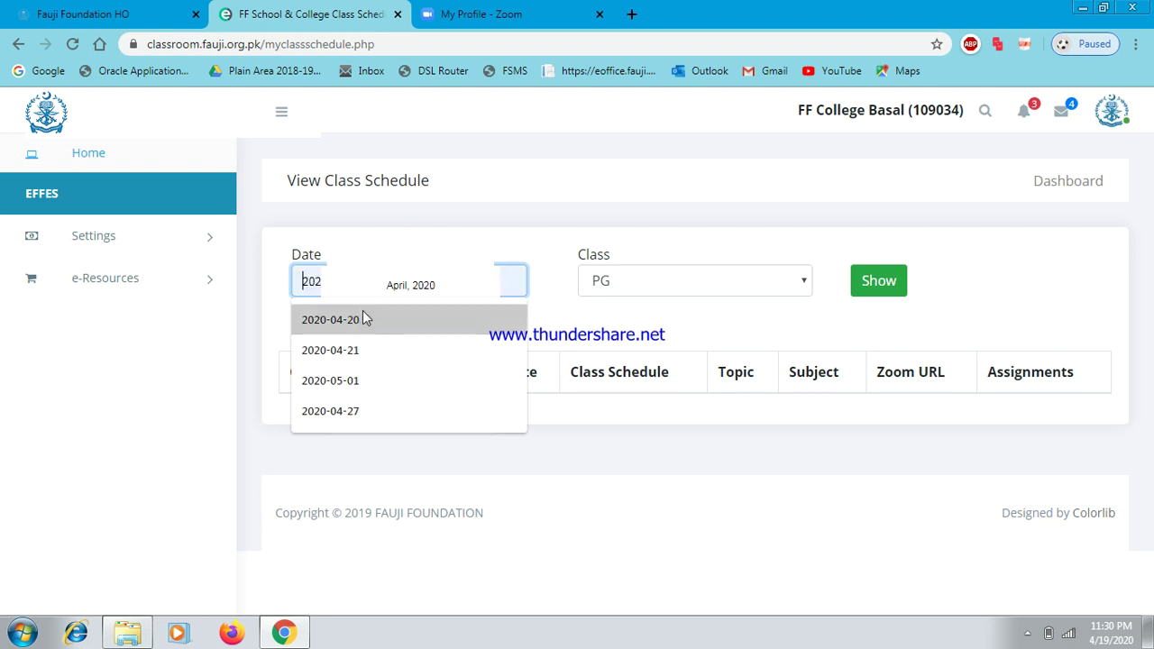
{"action": "left_click", "coordinate": [346, 417]}
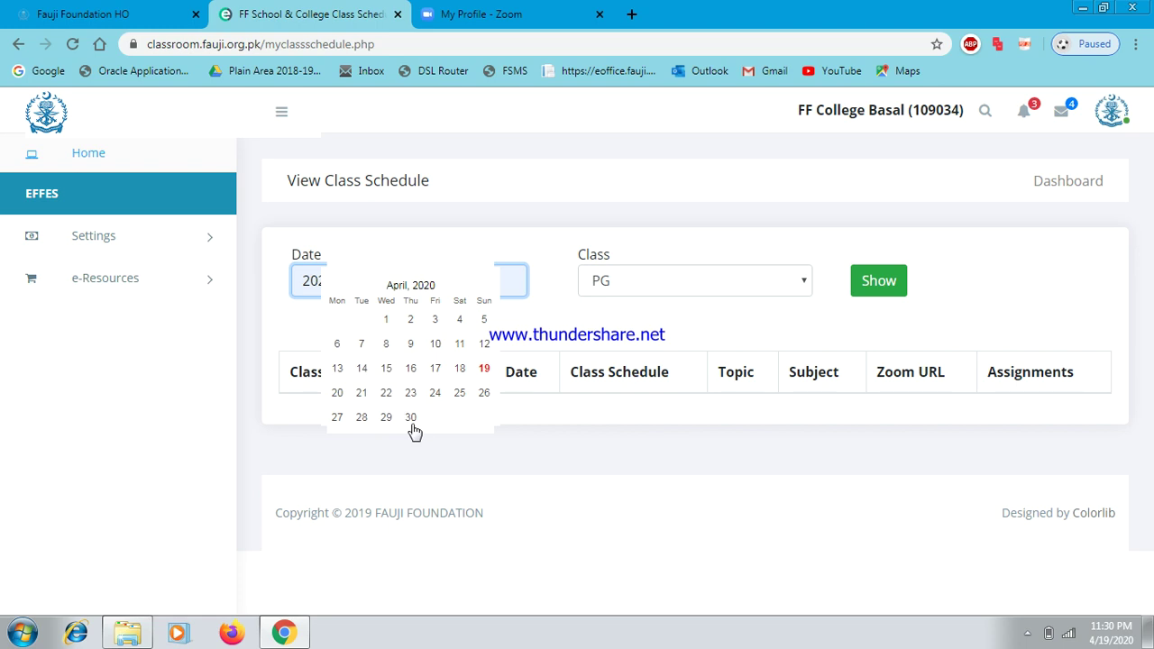
{"action": "left_click", "coordinate": [644, 284]}
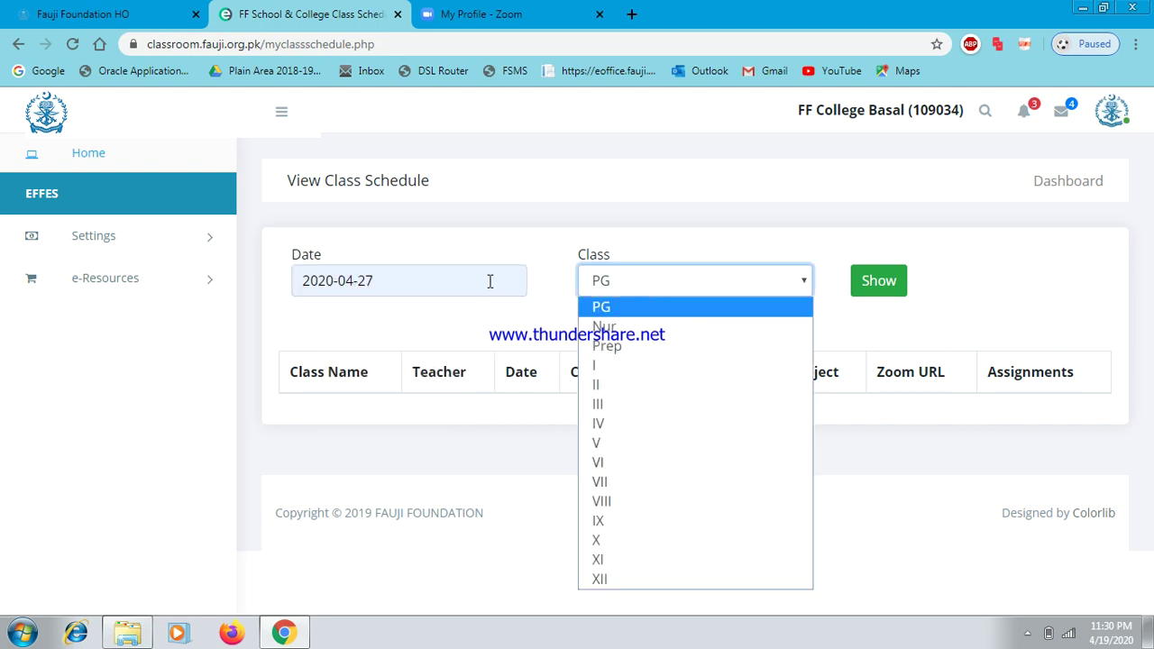
{"action": "left_click", "coordinate": [618, 489]}
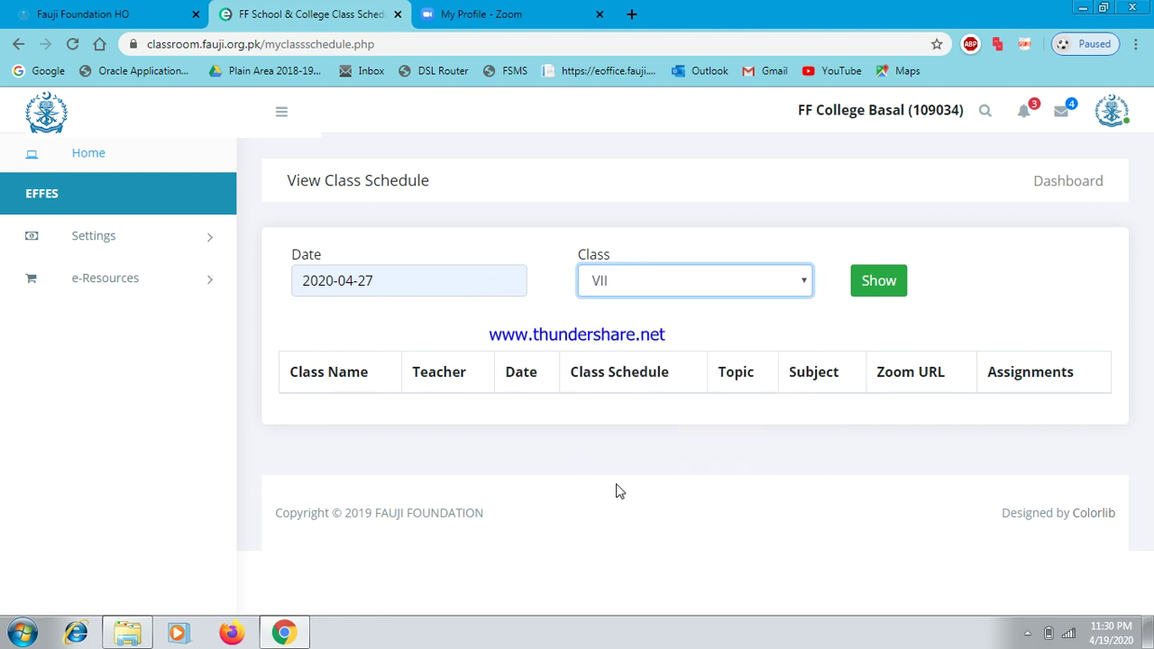
{"action": "left_click", "coordinate": [879, 281]}
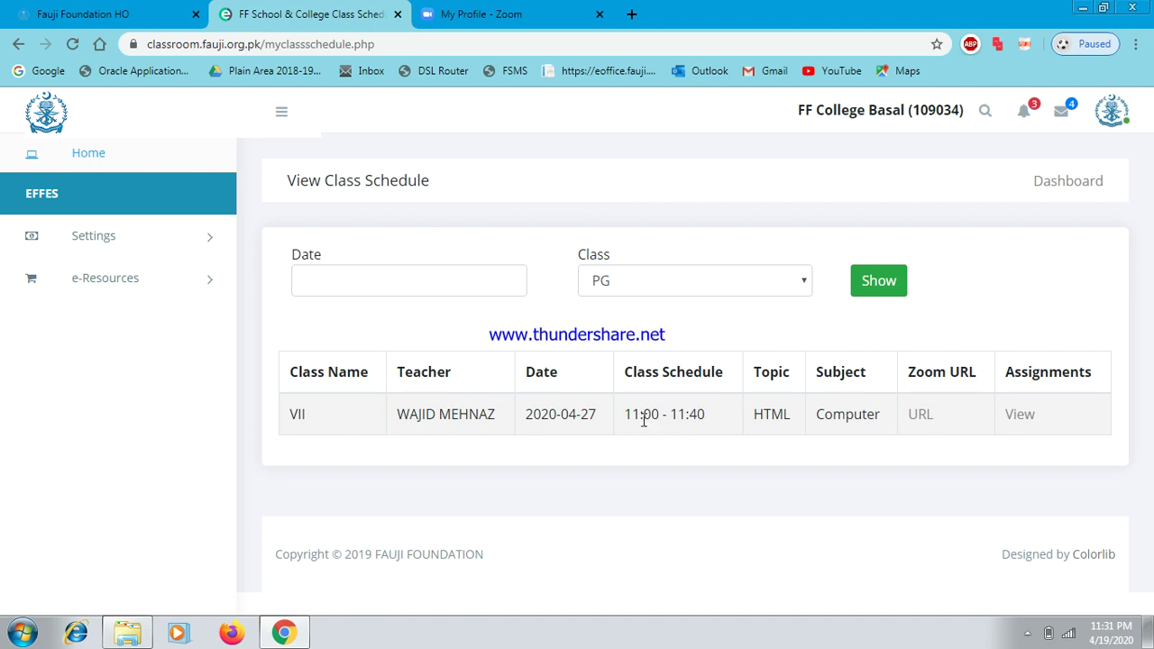
Step: Launch the lesson's Zoom meeting from the schedule link through the Zoom Launcher
{"action": "left_click", "coordinate": [921, 417]}
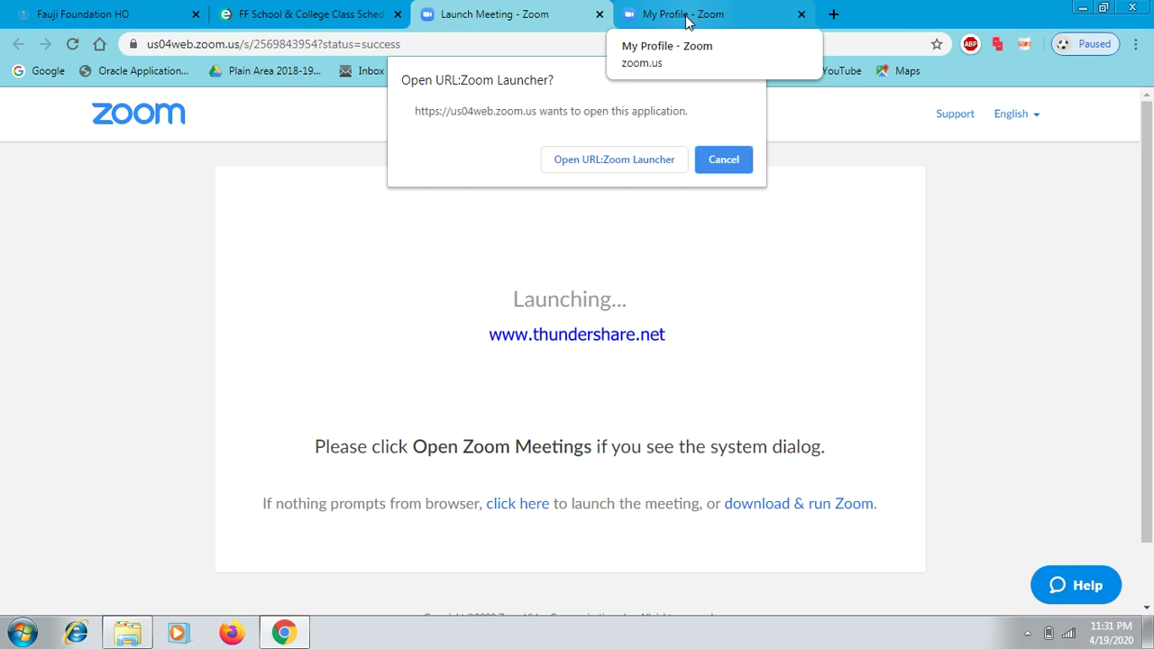
{"action": "left_click", "coordinate": [604, 162]}
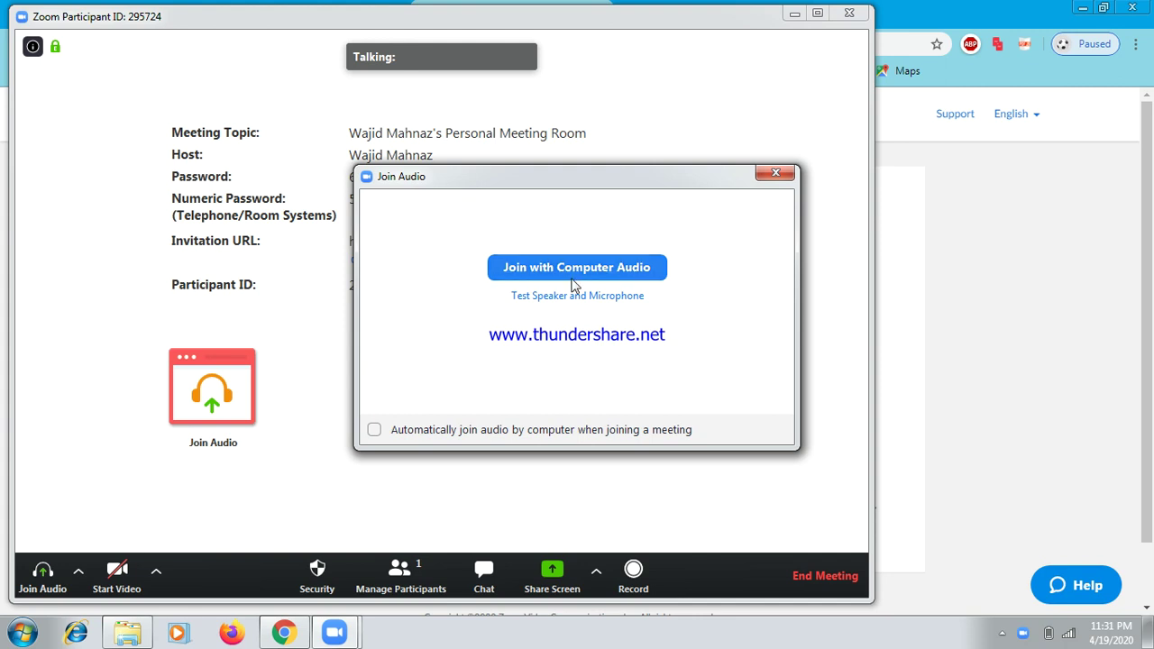
Step: Join the meeting with computer audio and show the participants list with only the host
{"action": "left_click", "coordinate": [606, 273]}
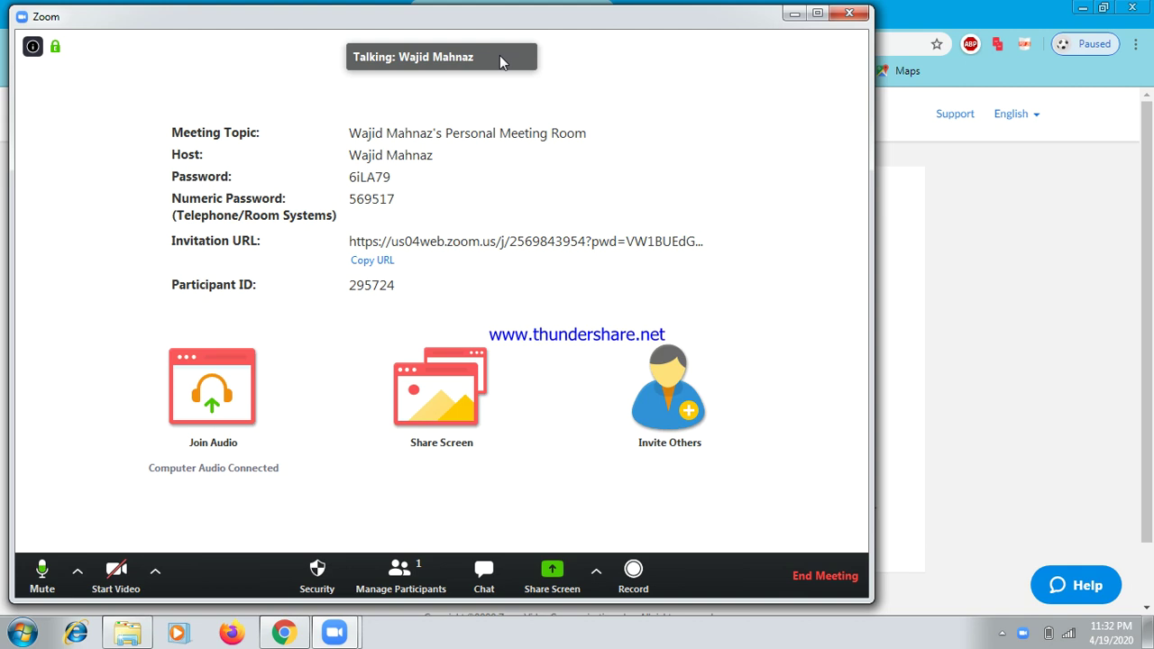
{"action": "left_click", "coordinate": [403, 570]}
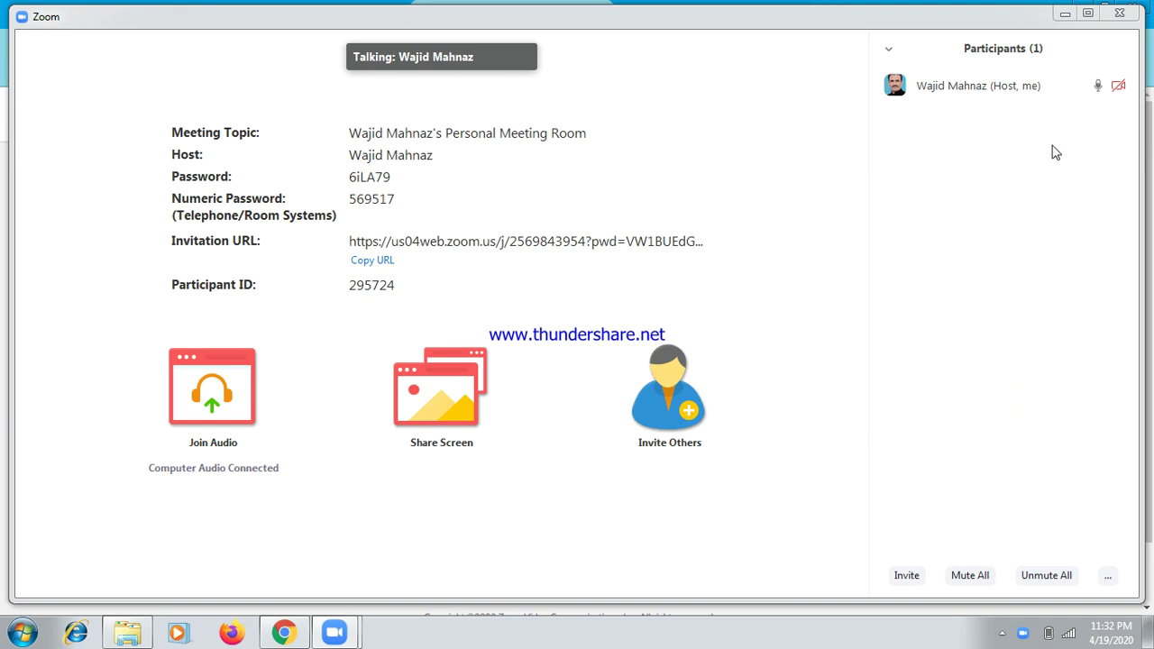
{"action": "mouse_move", "coordinate": [1072, 94]}
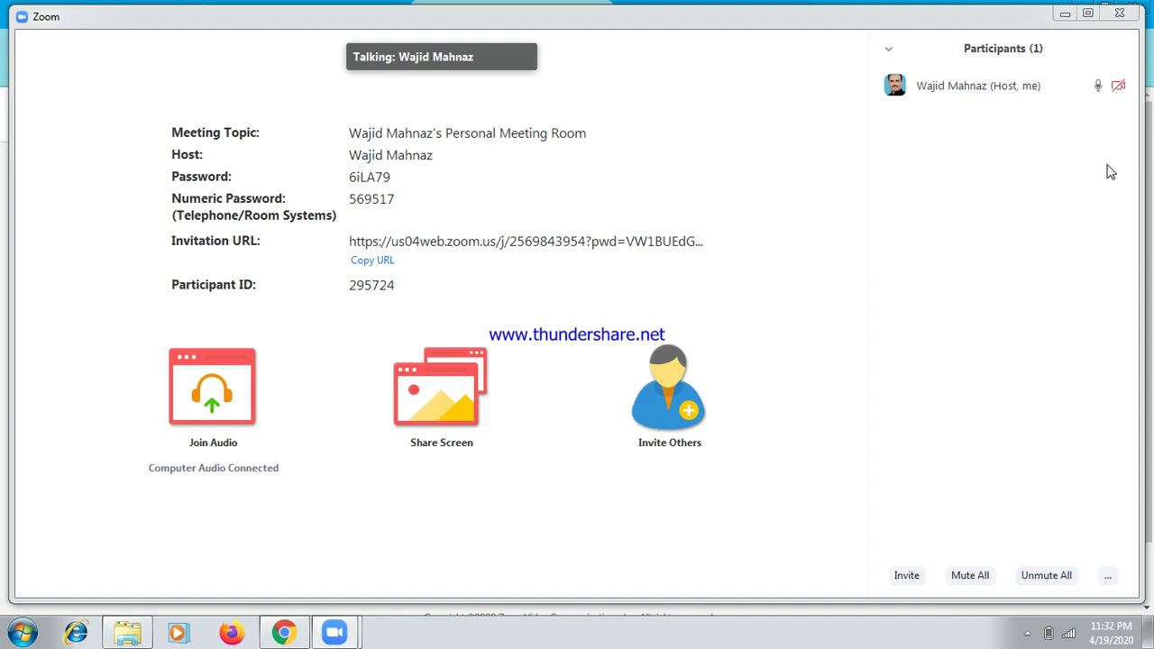
{"action": "mouse_move", "coordinate": [788, 208]}
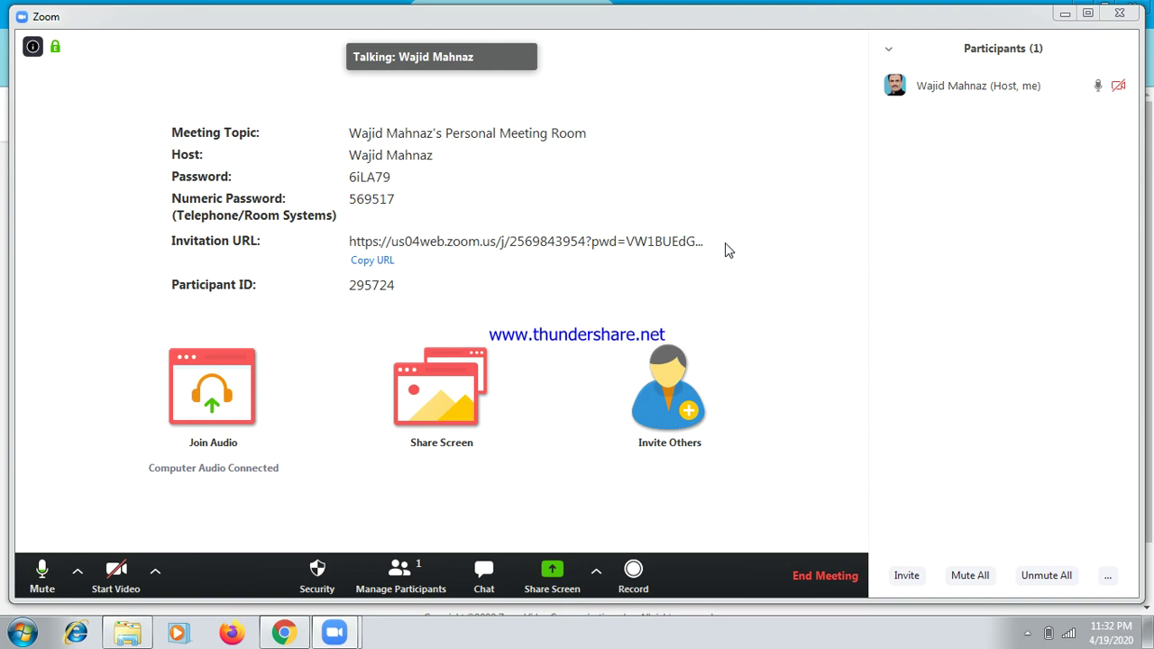